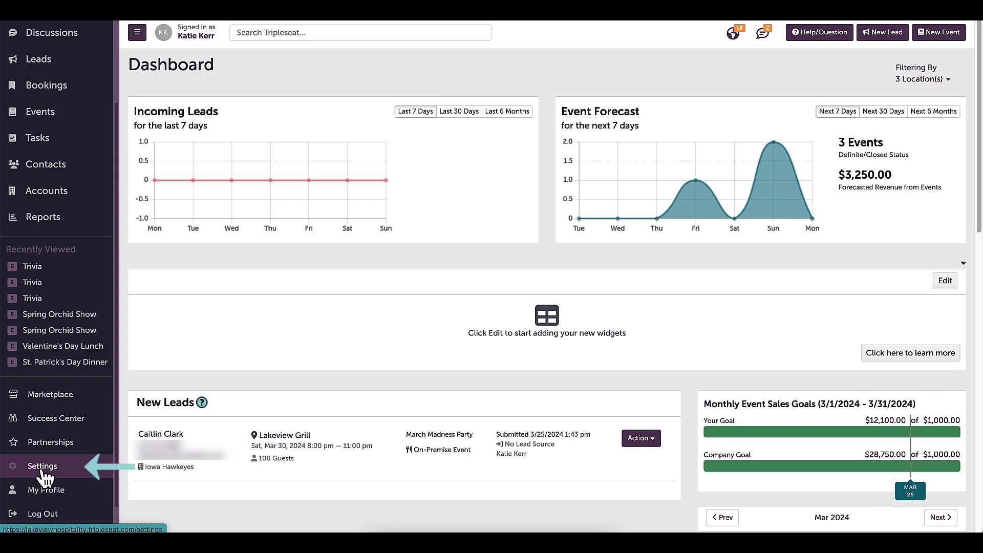
# Open the F&B Minimum configuration within the Advanced Location Settings
pyautogui.click(43, 474)
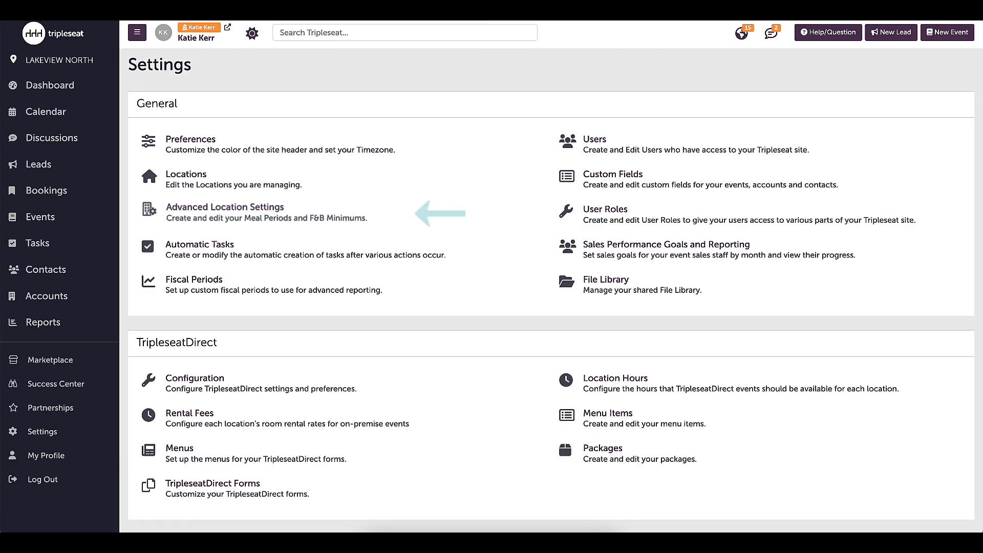
pyautogui.click(259, 217)
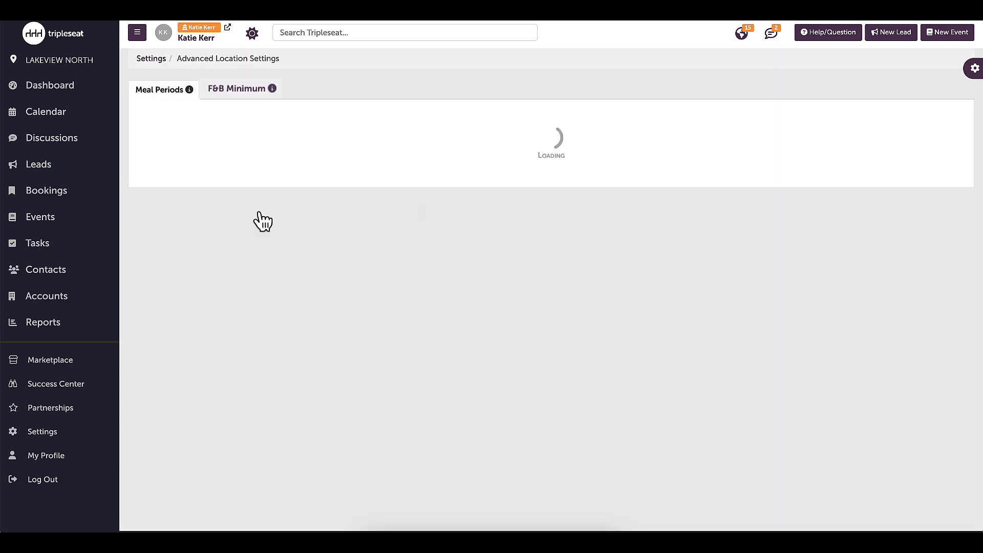
pyautogui.click(246, 90)
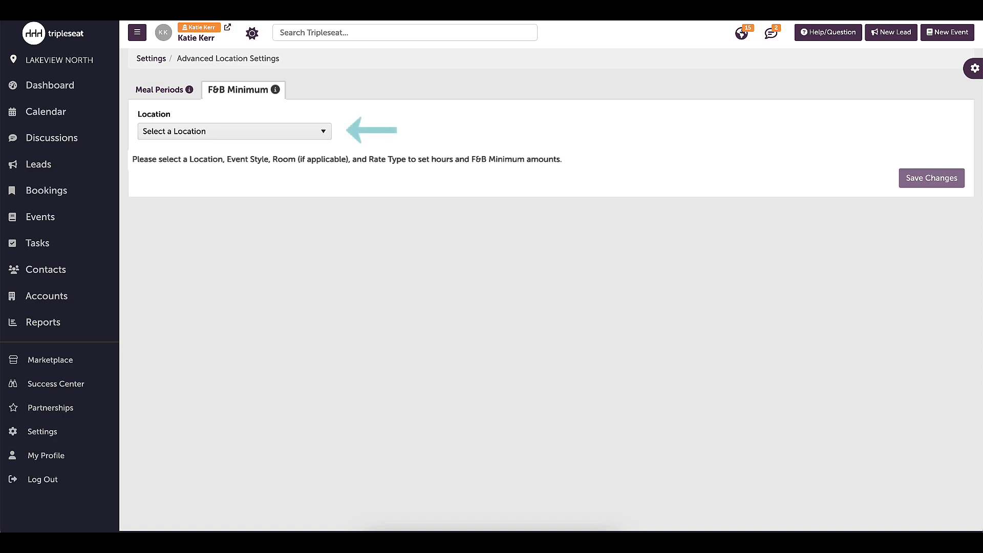
# Choose the Lakeview Grill location, On-Premise Event style and Patio room, with a Flat rate type, for the F&B minimum
pyautogui.click(272, 135)
pyautogui.click(224, 165)
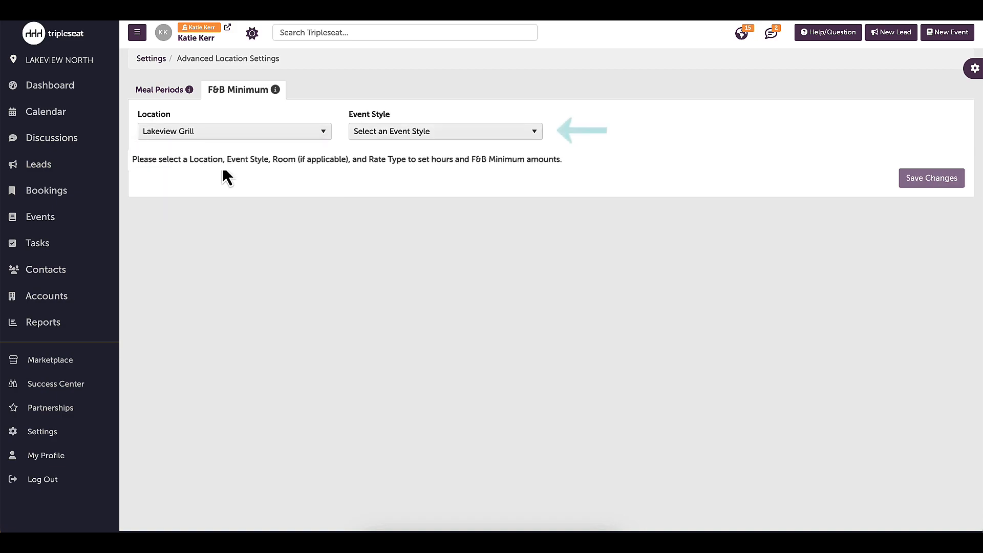
pyautogui.click(457, 134)
pyautogui.click(443, 169)
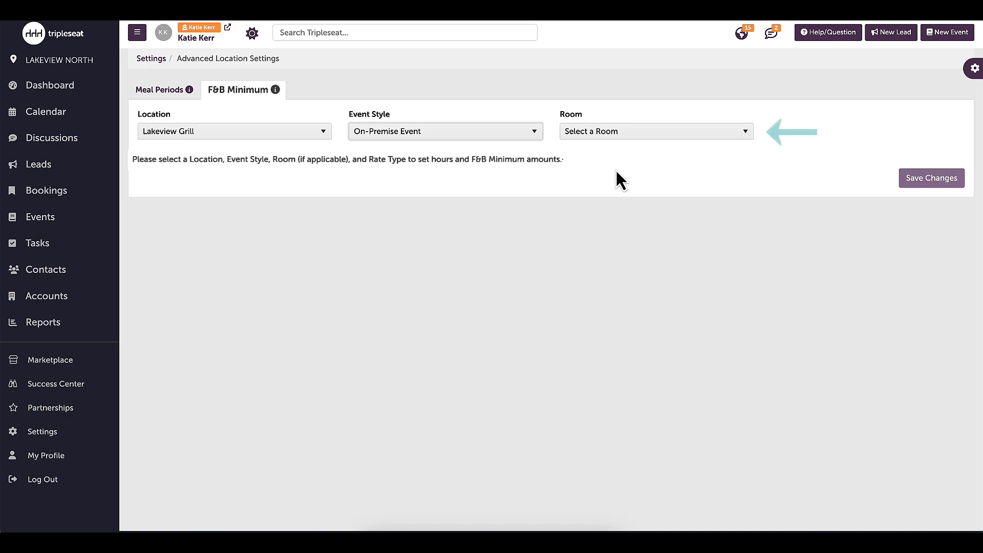
pyautogui.click(629, 134)
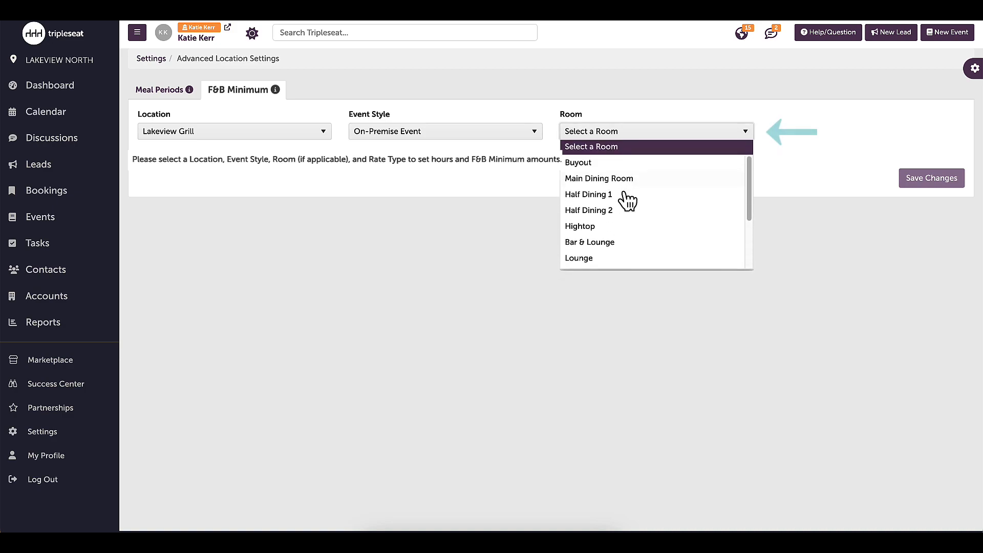
pyautogui.scroll(-2, 624, 228)
pyautogui.click(623, 231)
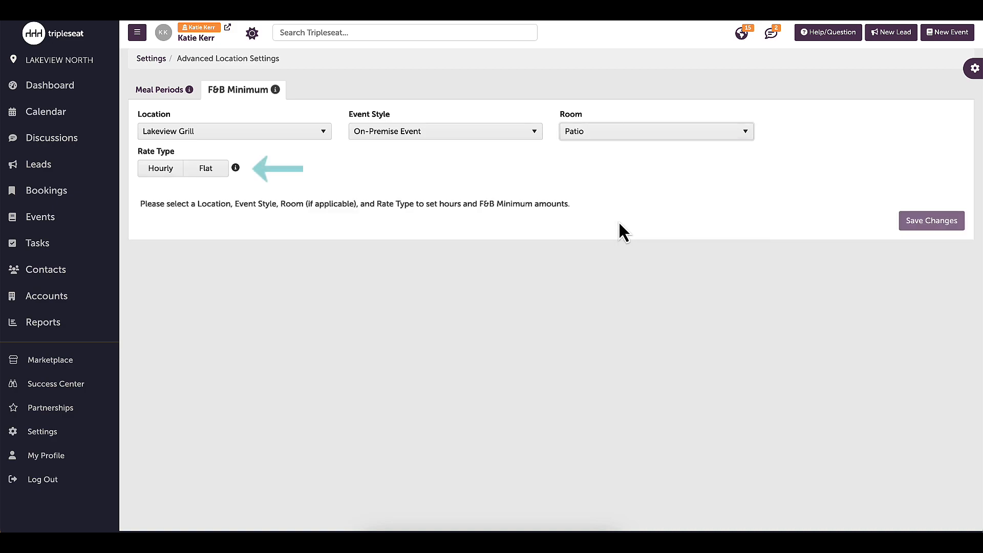
pyautogui.click(602, 185)
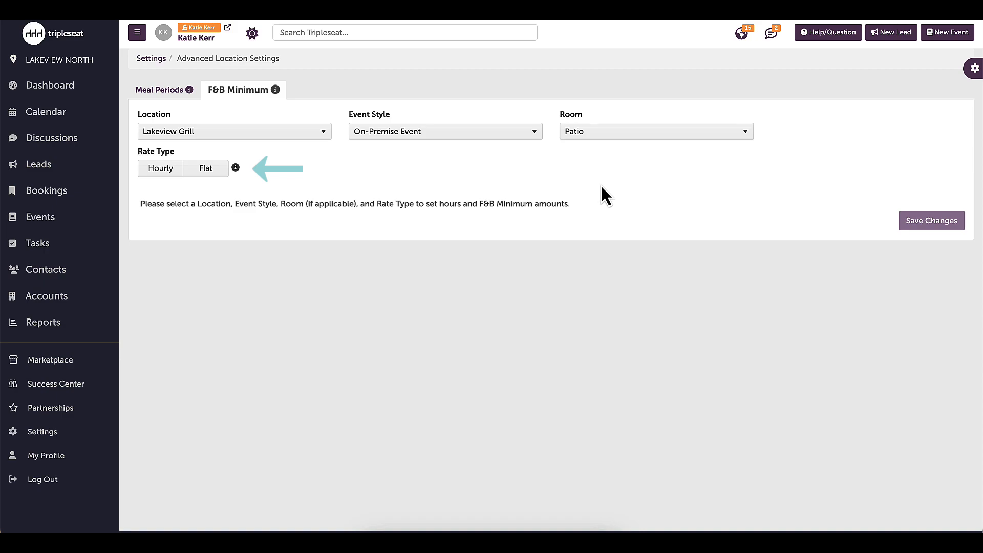
pyautogui.click(215, 176)
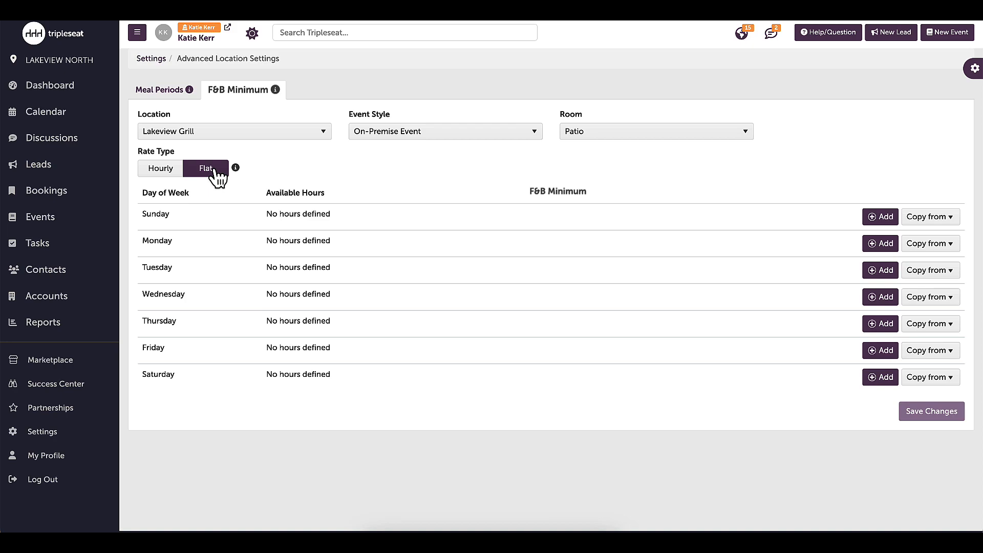
# Add a Sunday time slot from 10:00 AM to 3:00 PM with an F&B minimum of $1000
pyautogui.click(882, 217)
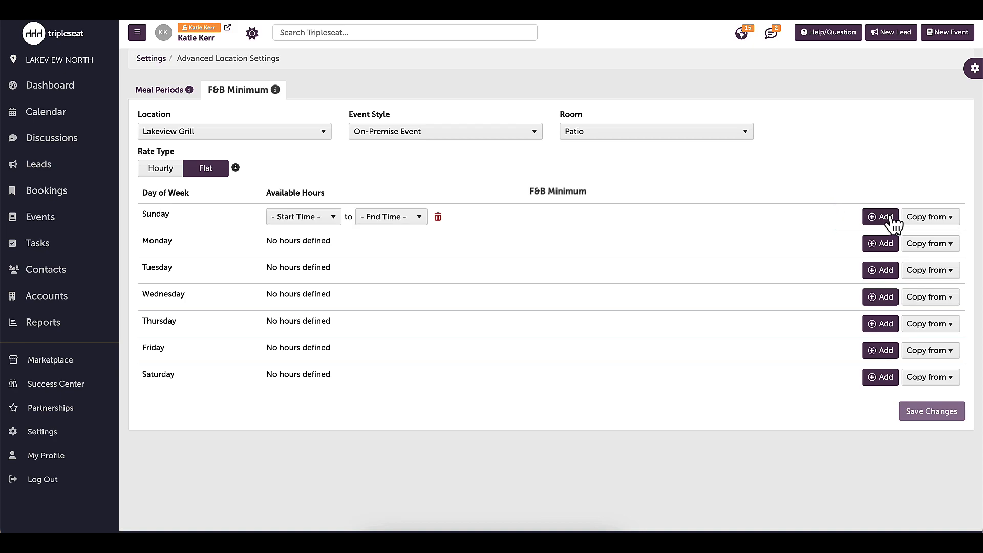
pyautogui.click(322, 221)
pyautogui.scroll(-7, 318, 330)
pyautogui.scroll(2, 320, 331)
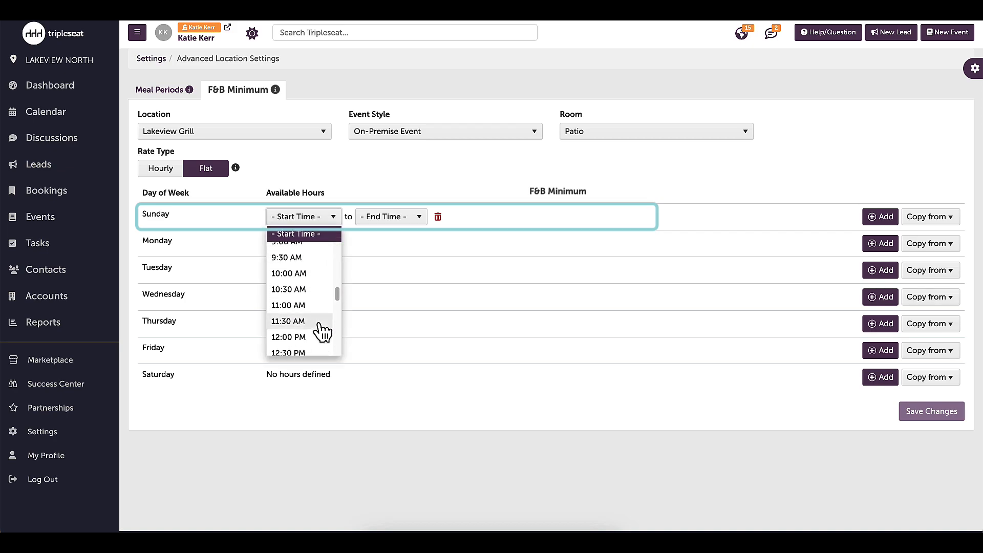
pyautogui.click(310, 275)
pyautogui.click(409, 217)
pyautogui.scroll(-2, 399, 300)
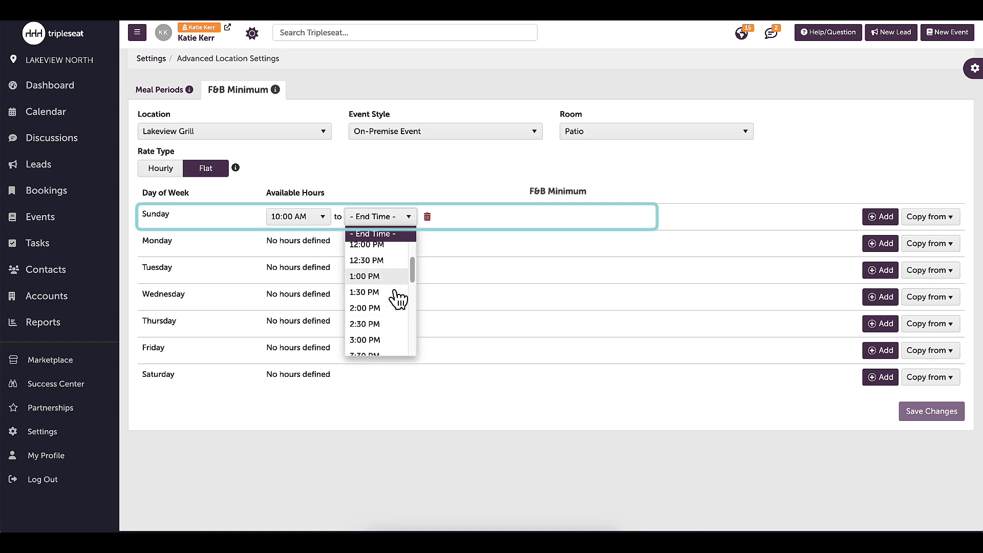
pyautogui.click(375, 340)
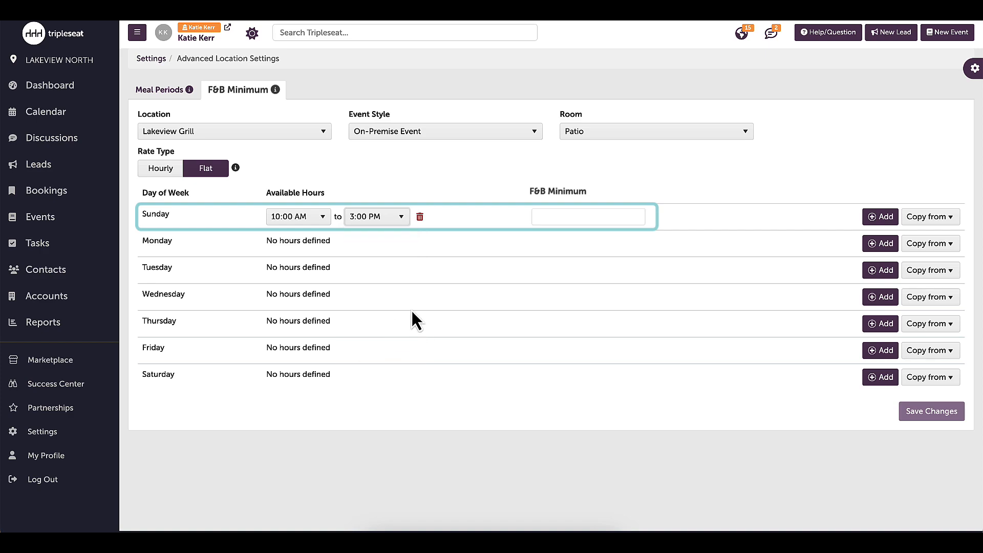
pyautogui.click(546, 216)
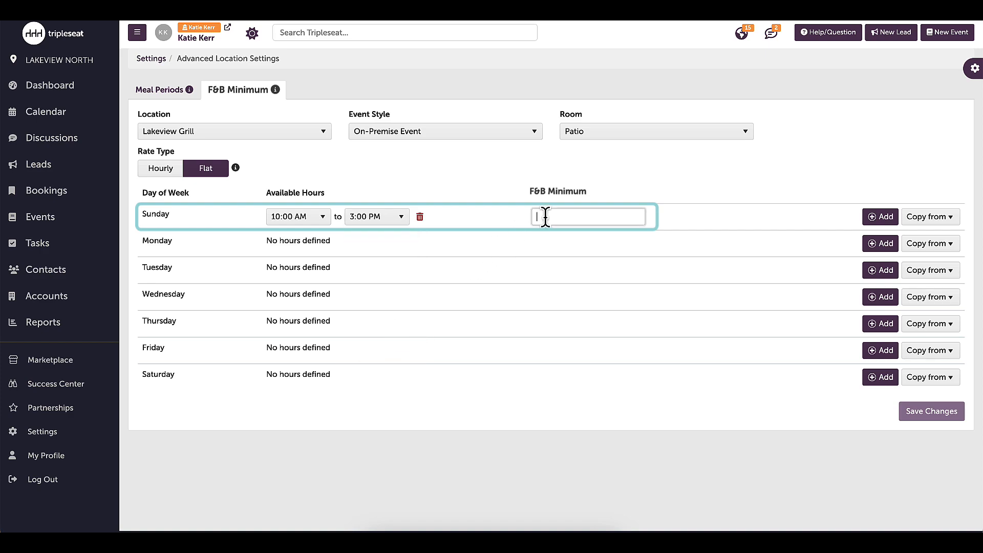
pyautogui.write('1000')
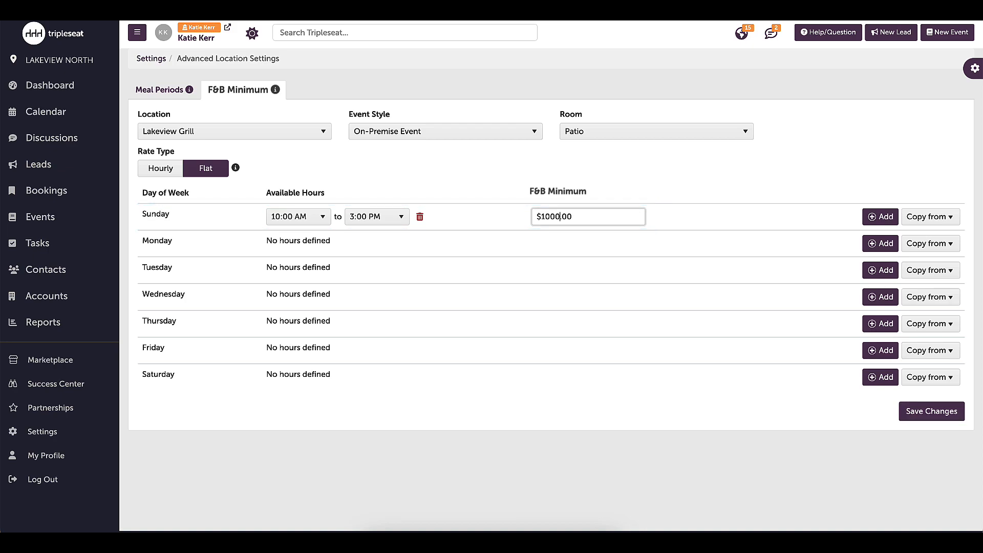
pyautogui.click(742, 222)
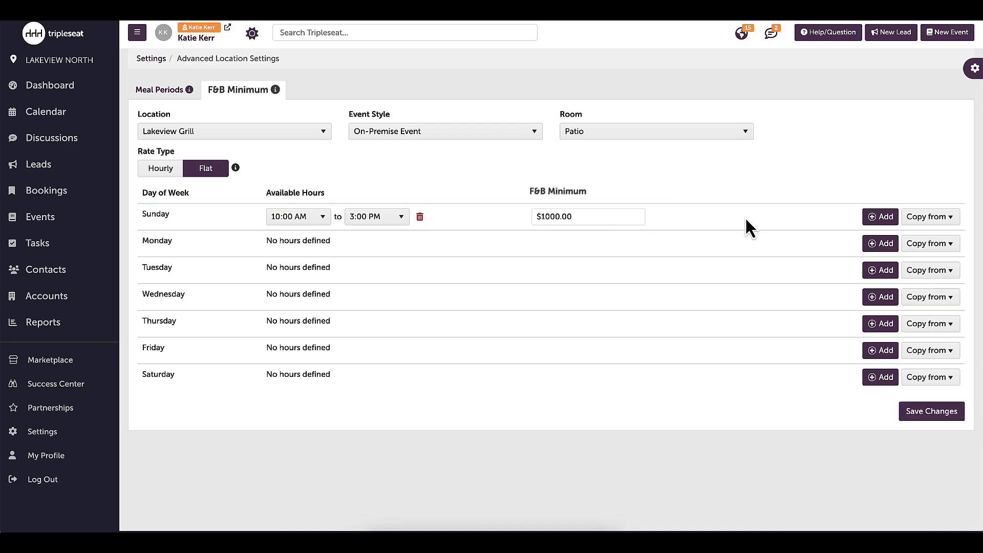
# Add a second Sunday time slot from 4:00 PM to 10:00 PM with an F&B minimum of $500
pyautogui.click(894, 217)
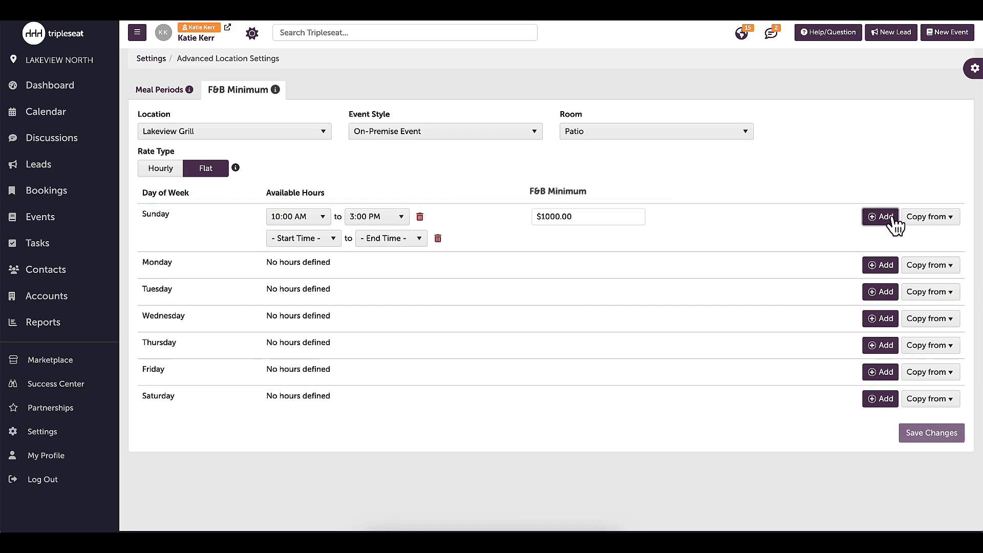
pyautogui.click(332, 242)
pyautogui.scroll(-5, 310, 334)
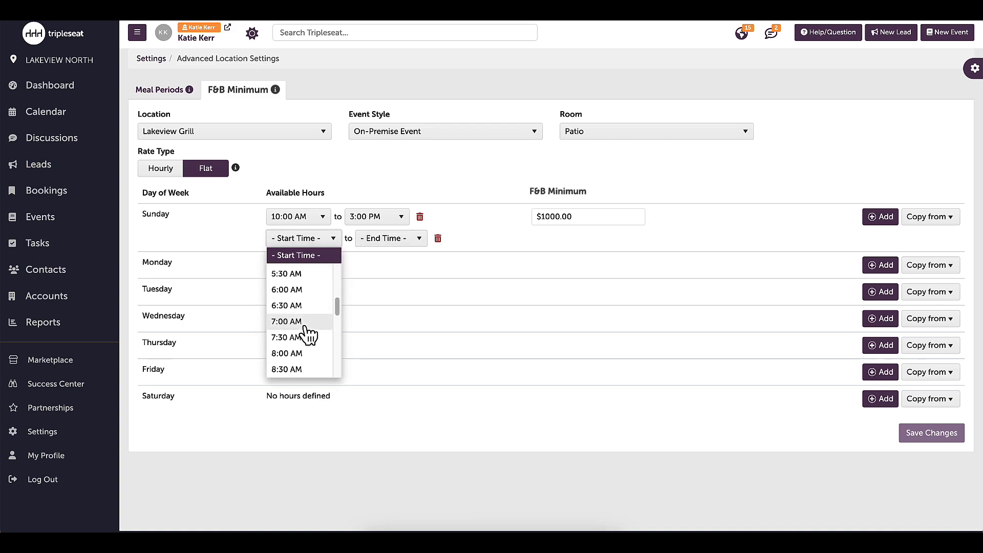
pyautogui.scroll(1, 304, 326)
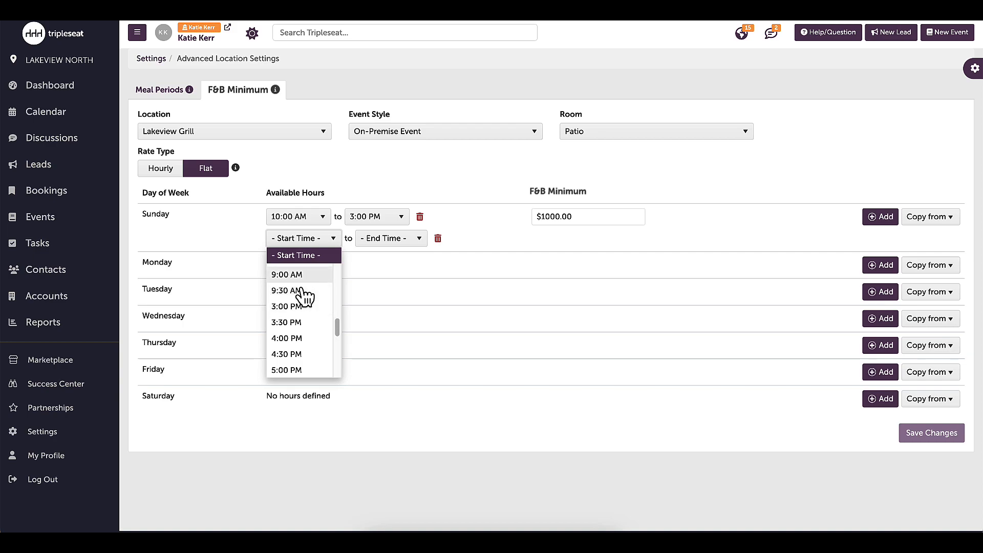
pyautogui.click(297, 338)
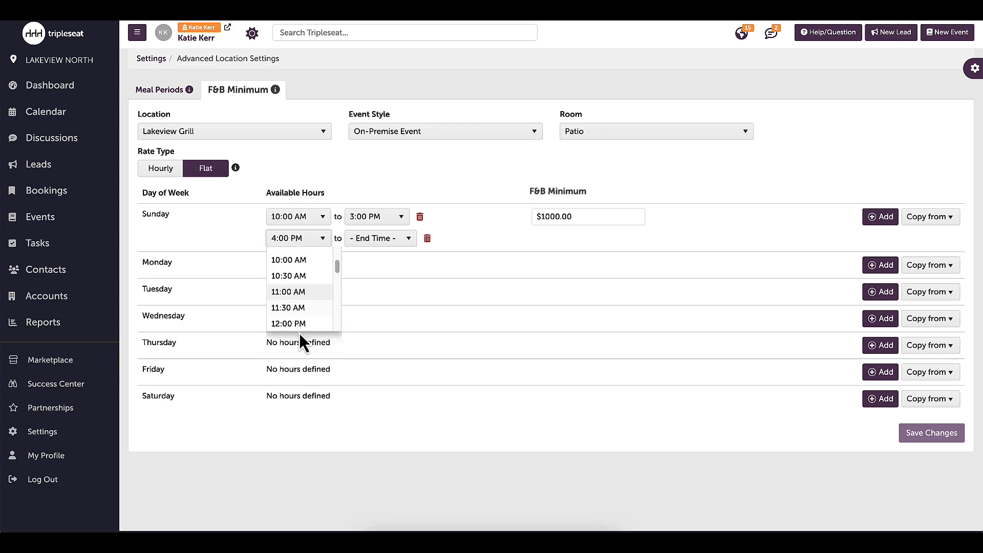
pyautogui.click(383, 246)
pyautogui.scroll(-5, 379, 313)
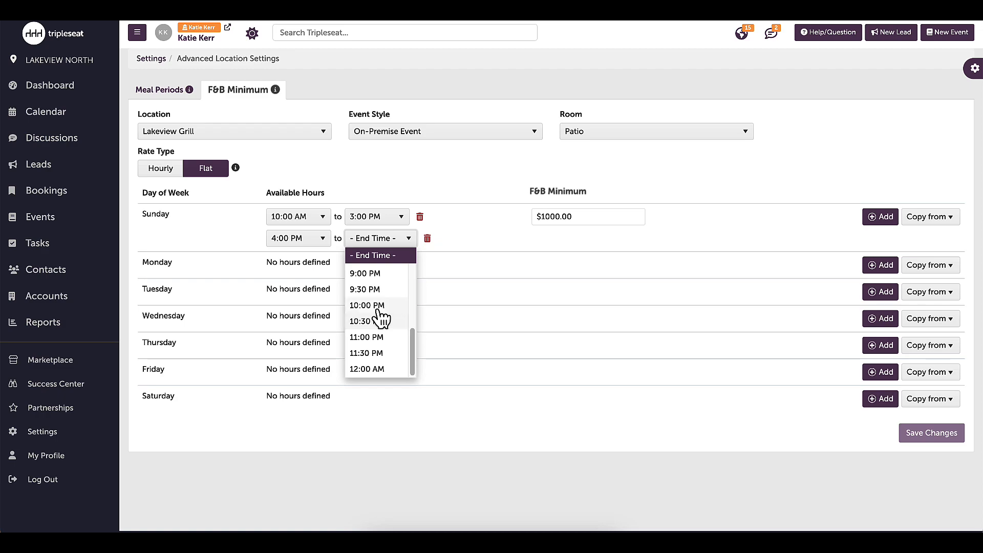
pyautogui.click(381, 310)
pyautogui.click(540, 239)
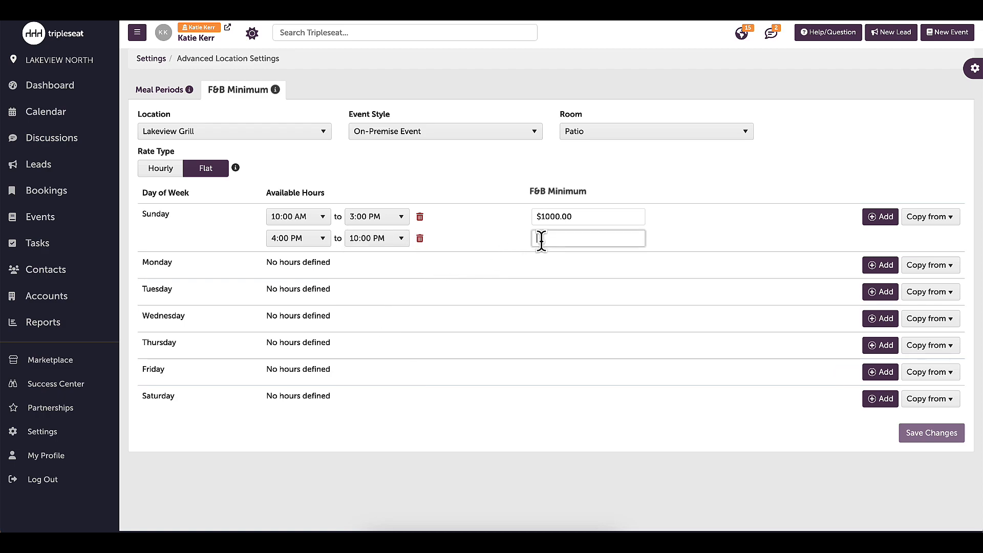
pyautogui.write('$500.00')
pyautogui.click(762, 242)
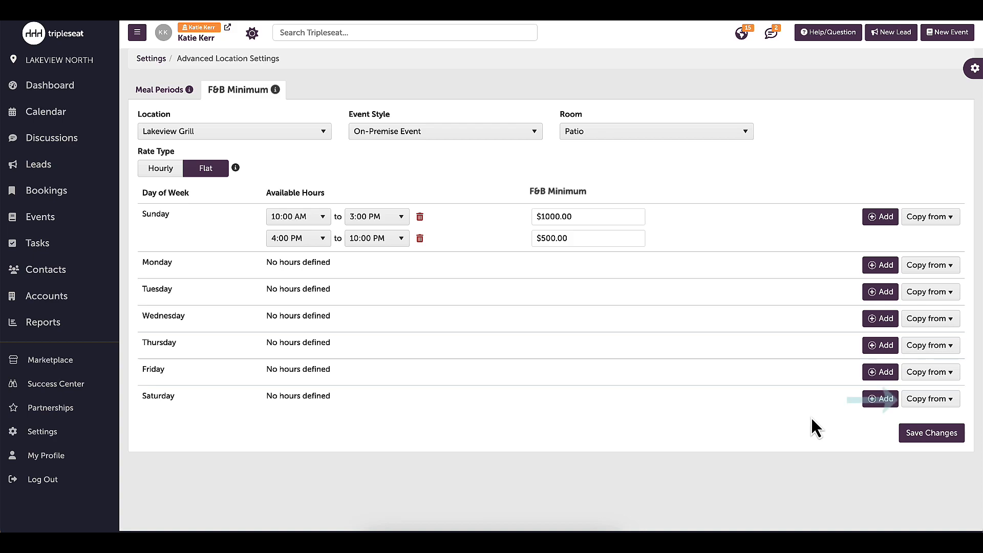
# Copy Sunday's slots to Saturday, set Saturday's 4:00 PM to 10:00 PM F&B minimum to $1500, and save the changes
pyautogui.click(930, 400)
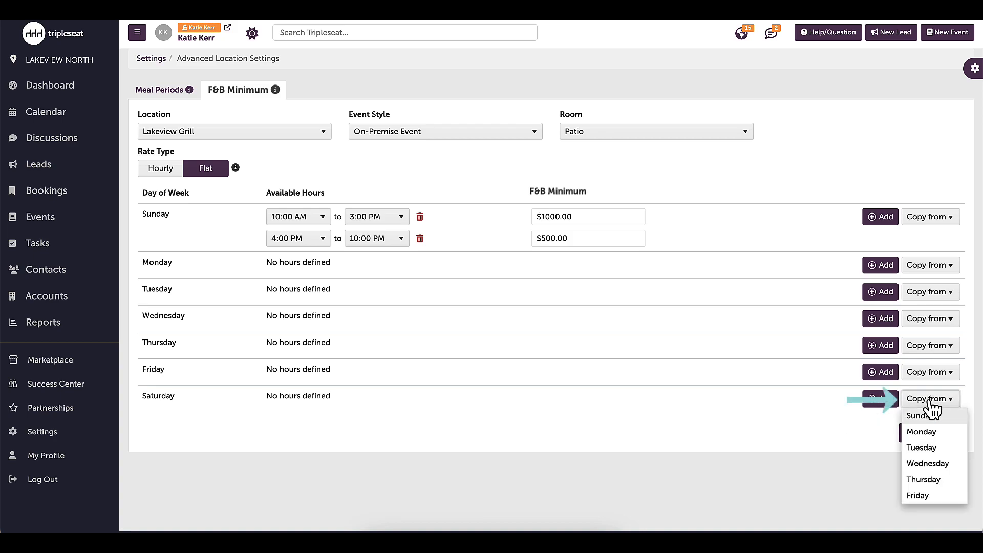
pyautogui.click(927, 415)
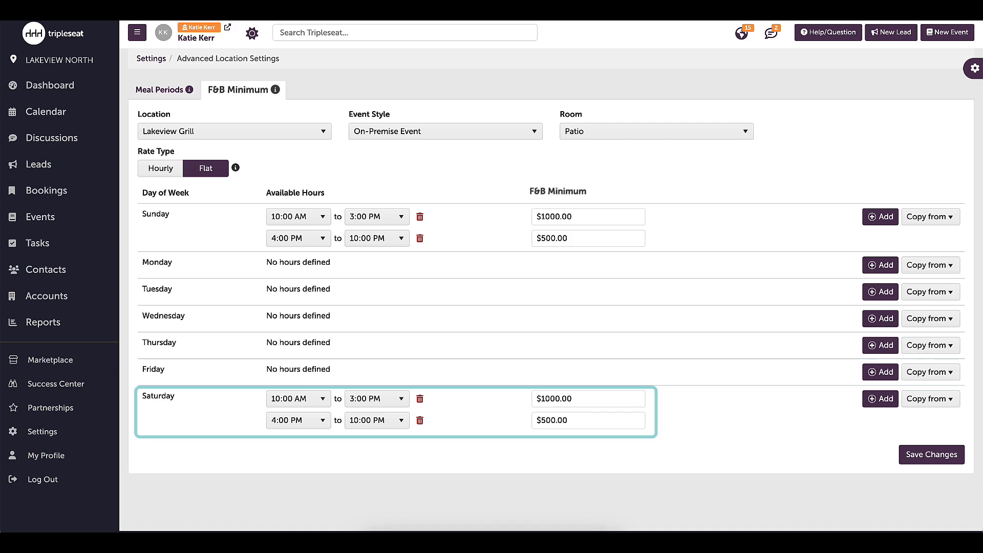
pyautogui.tripleClick(550, 420)
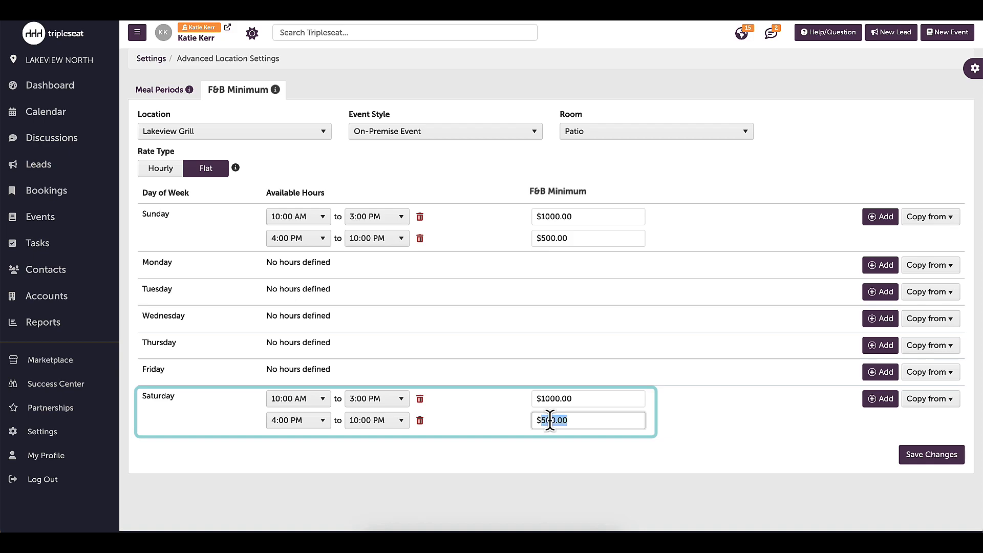
pyautogui.write('1500')
pyautogui.click(584, 447)
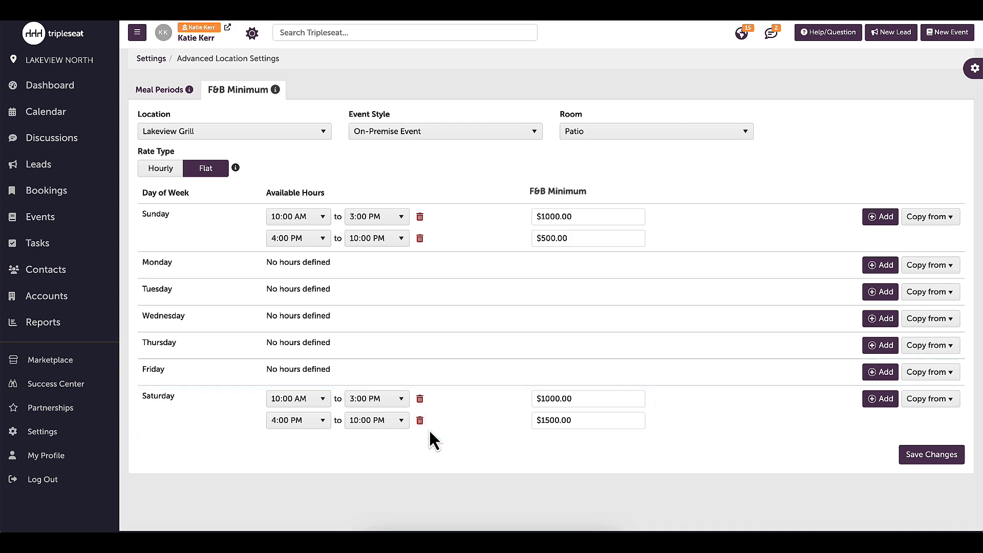
pyautogui.click(921, 462)
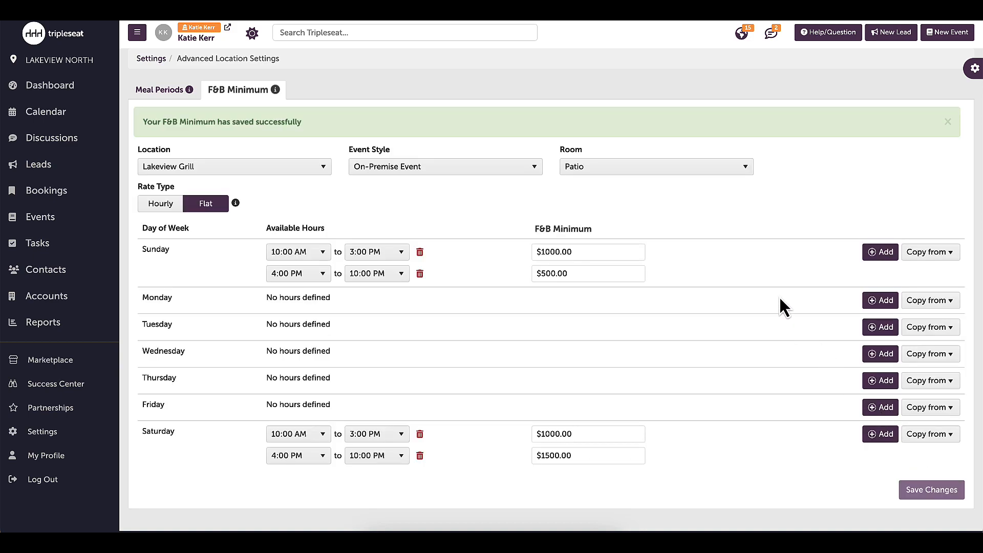
pyautogui.click(674, 173)
pyautogui.click(628, 252)
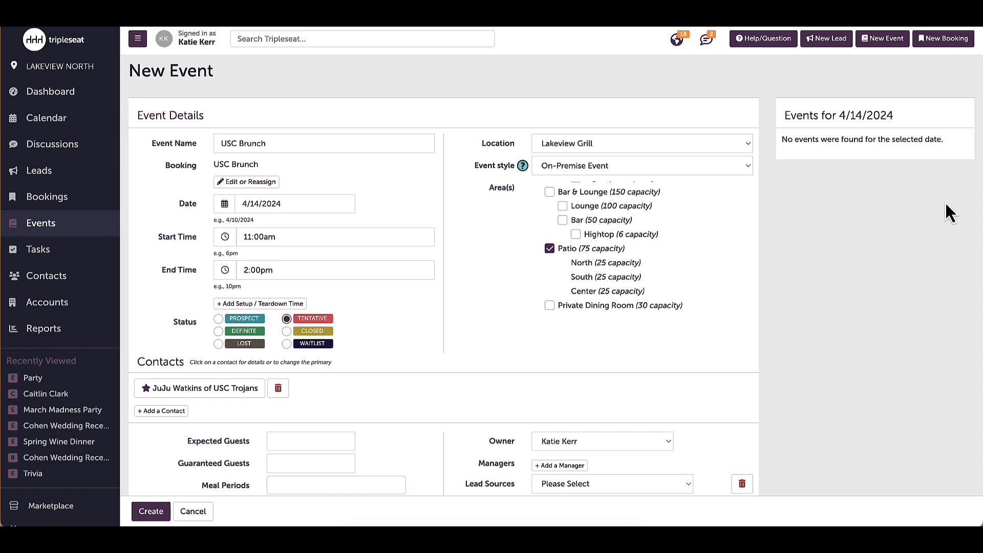
# Override the calculated F&B minimum in the new USC Brunch event's financials with $500
pyautogui.scroll(-5, 945, 203)
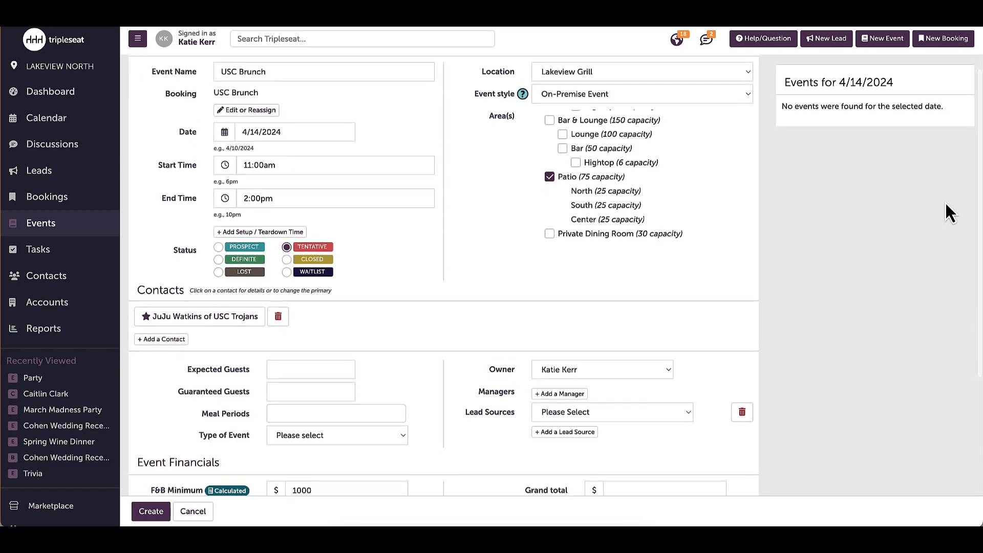
pyautogui.scroll(-2, 946, 202)
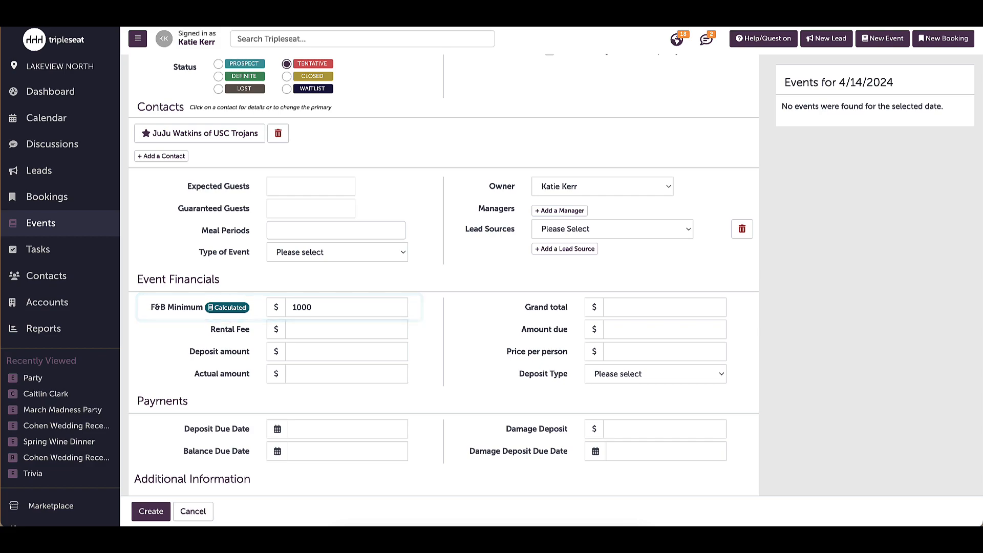
pyautogui.doubleClick(320, 307)
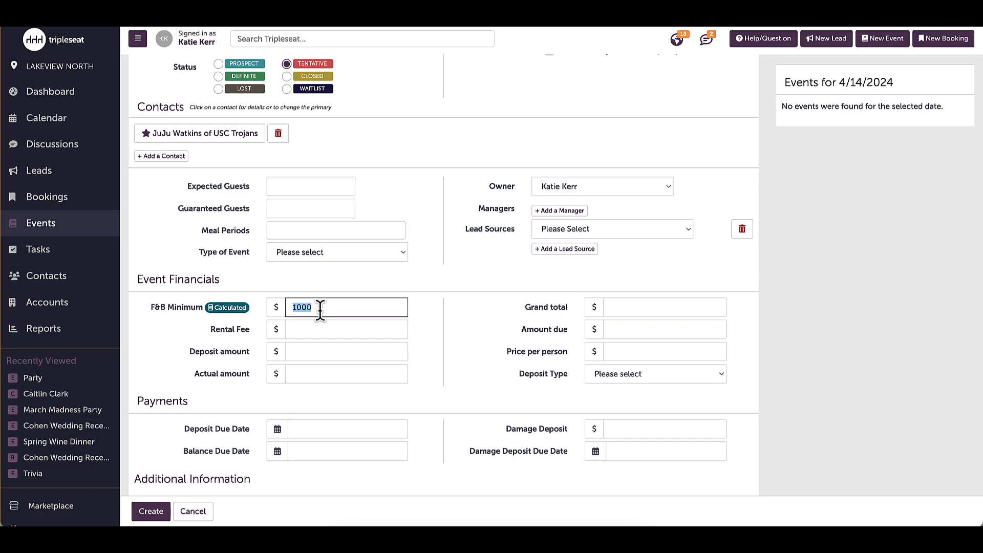
pyautogui.write('500')
pyautogui.click(419, 320)
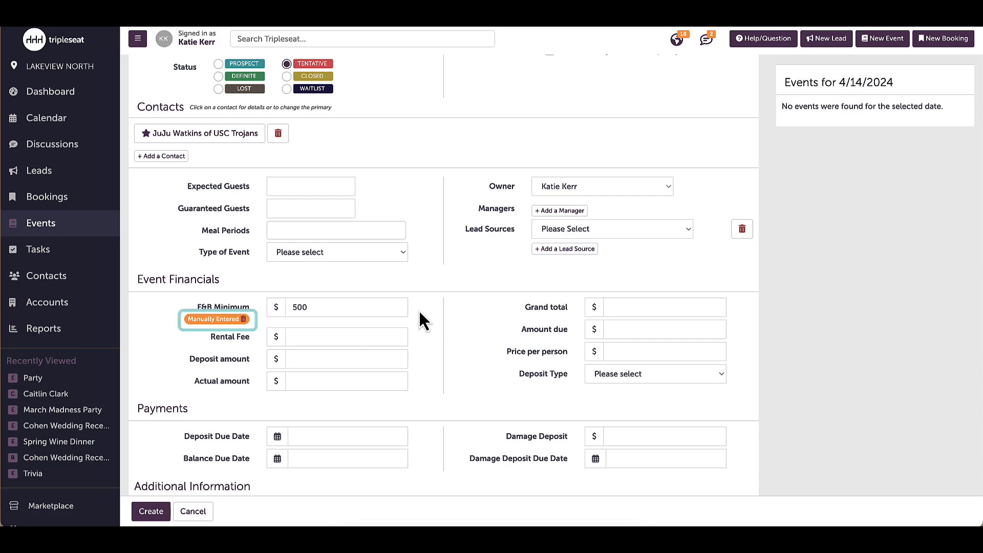
# Remove the manually entered F&B minimum and create the USC Brunch event
pyautogui.click(245, 320)
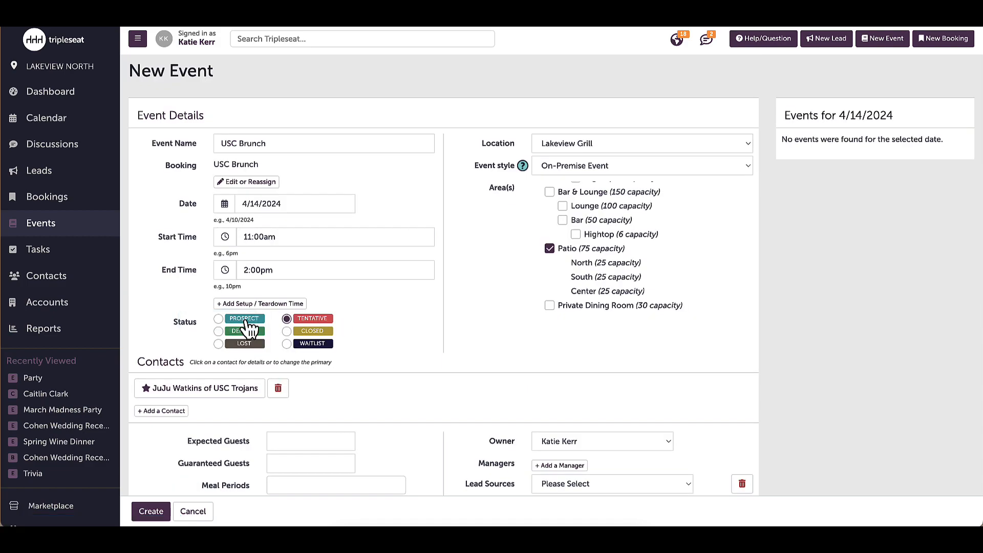
pyautogui.click(156, 513)
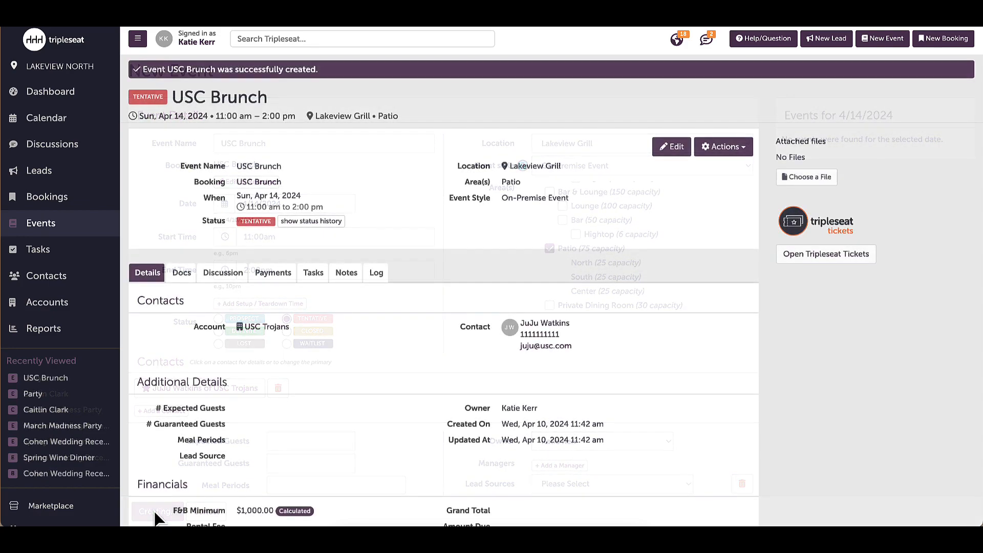
# Open the rate details behind the USC Brunch event's calculated F&B minimum and review the Patio's day and time slots
pyautogui.scroll(-2, 146, 457)
pyautogui.scroll(-2, 147, 457)
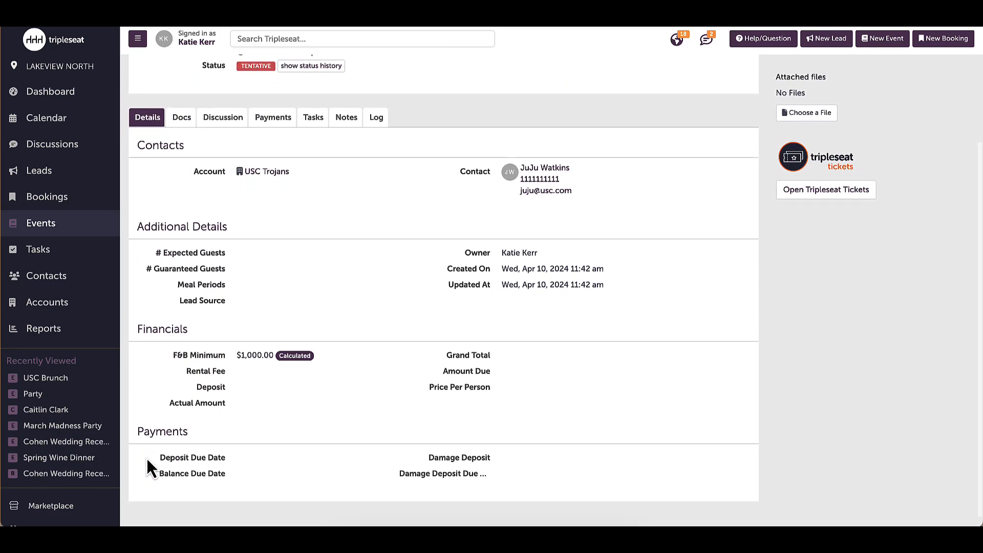
pyautogui.click(296, 357)
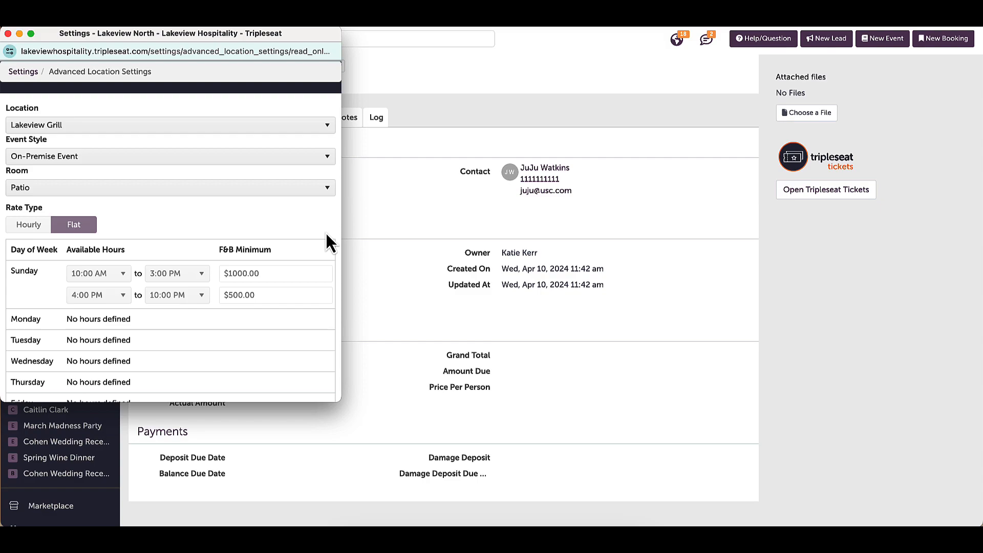
pyautogui.scroll(-5, 328, 242)
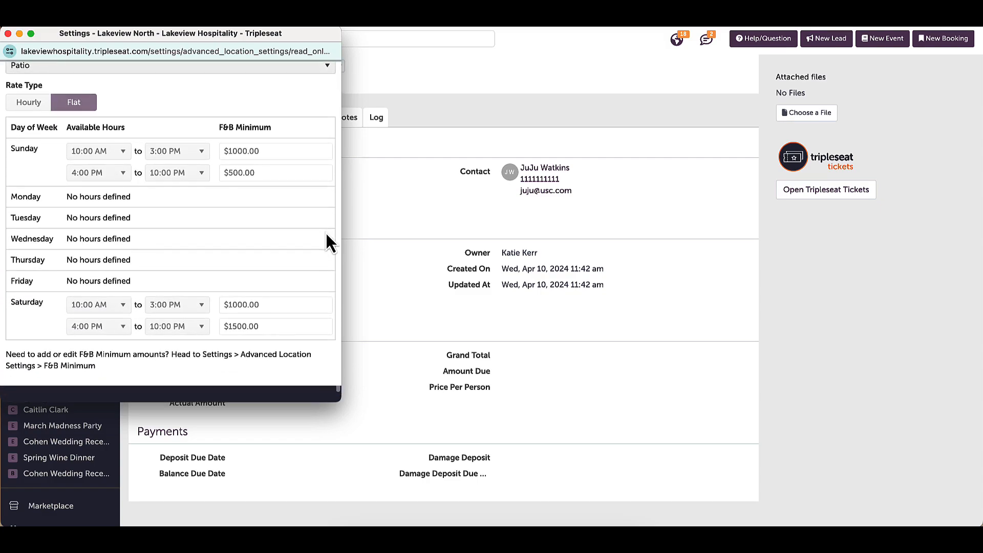
pyautogui.scroll(5, 328, 242)
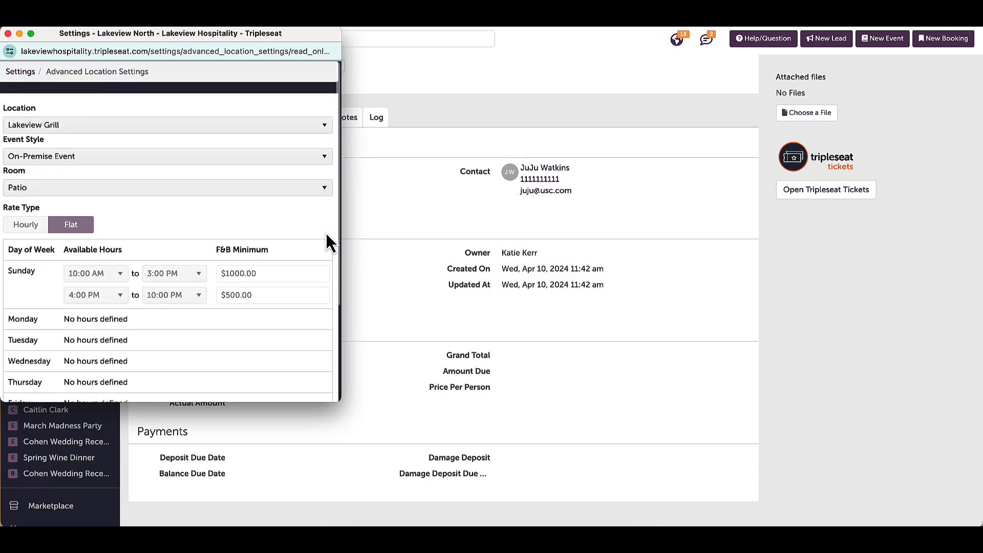
# Review the Lounge's flat F&B minimums in the read-only rate window, then close it
pyautogui.click(318, 191)
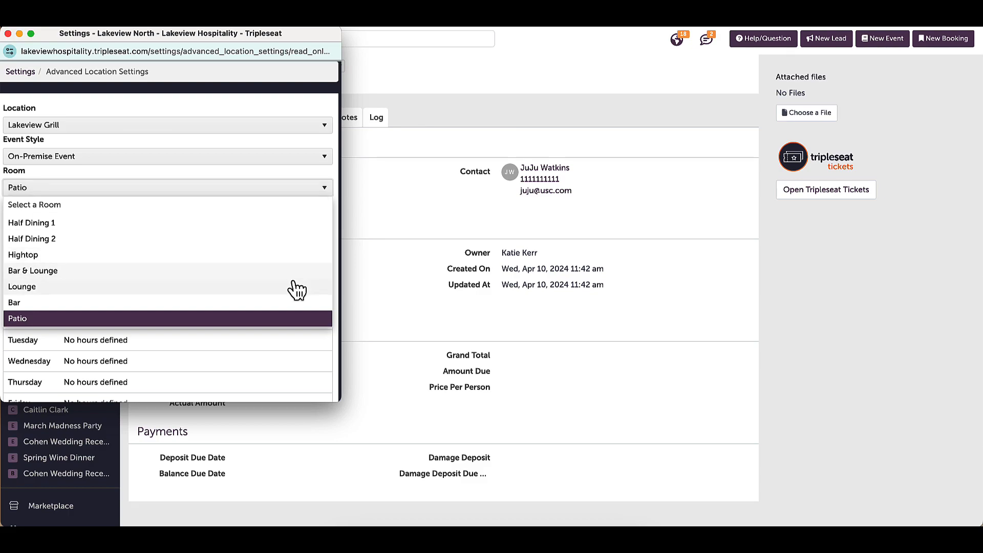
pyautogui.click(294, 286)
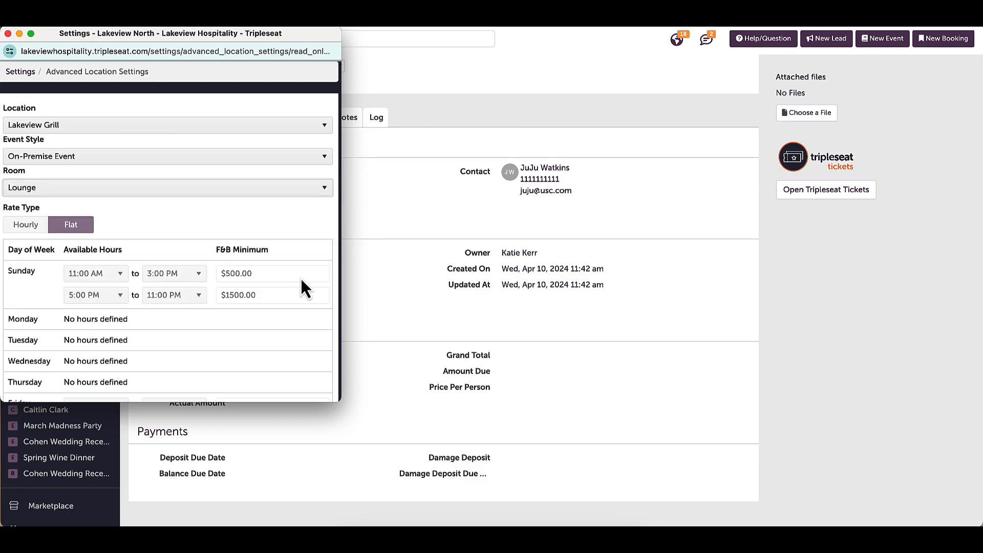
pyautogui.scroll(-3, 318, 259)
pyautogui.scroll(-2, 318, 258)
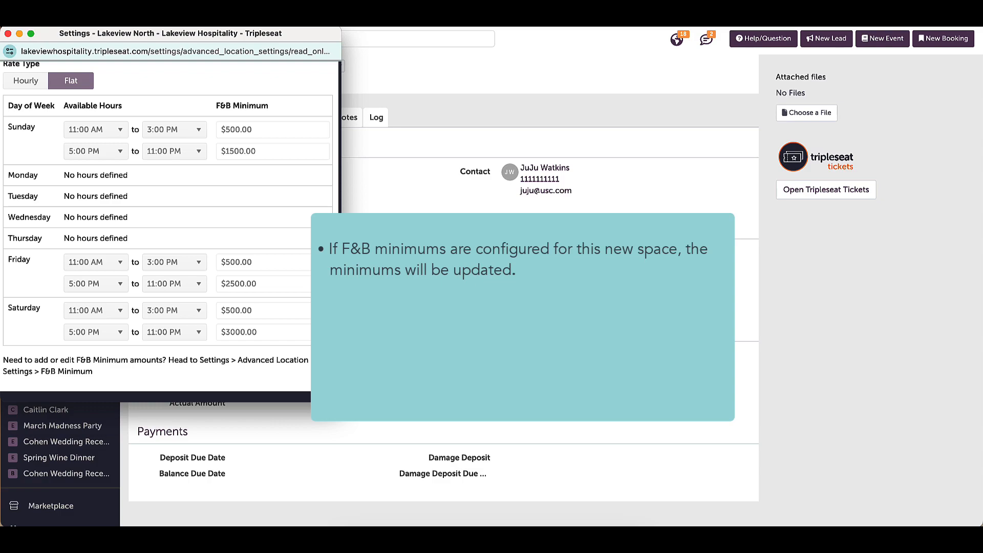
pyautogui.click(8, 33)
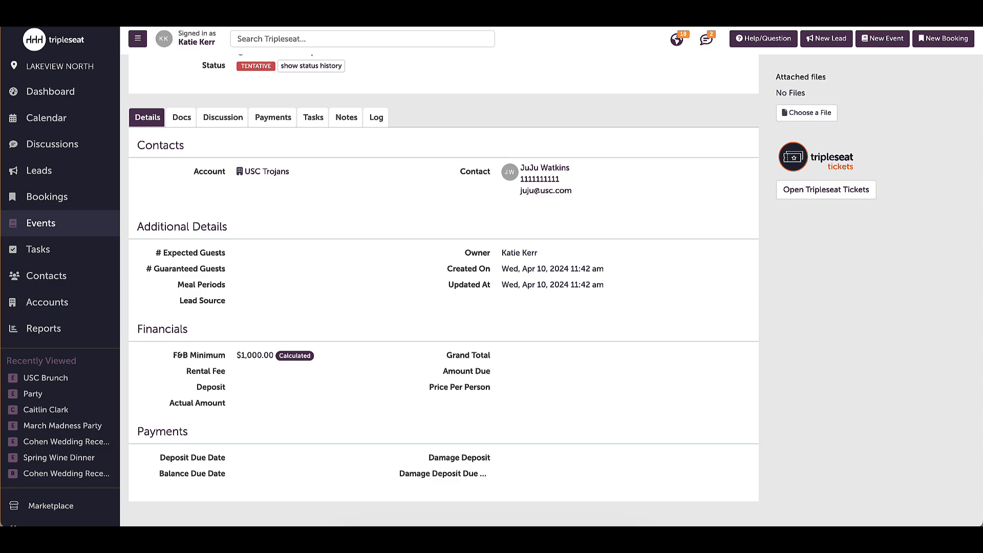
# Start a new Contract & Event Order document for the USC Brunch event
pyautogui.click(181, 118)
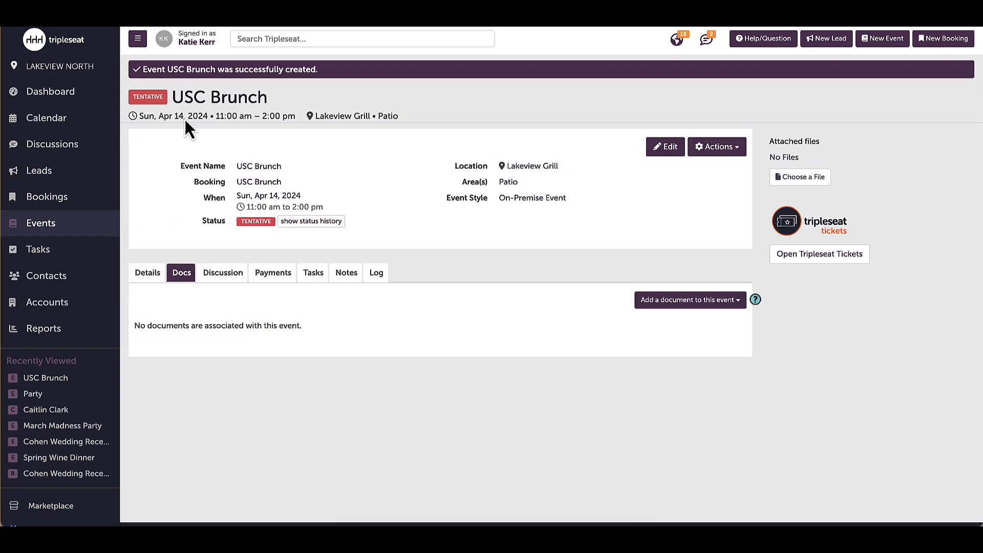
pyautogui.click(678, 302)
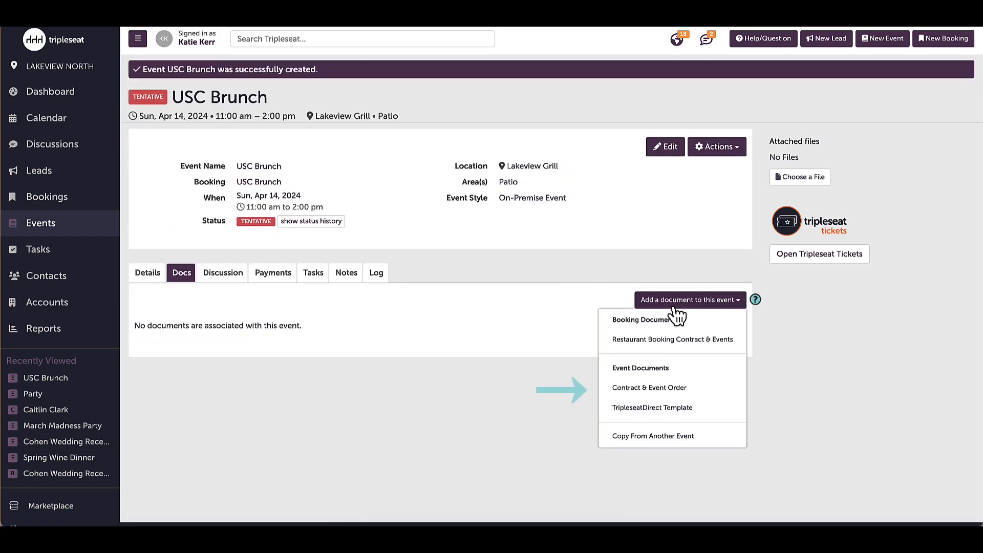
pyautogui.click(663, 391)
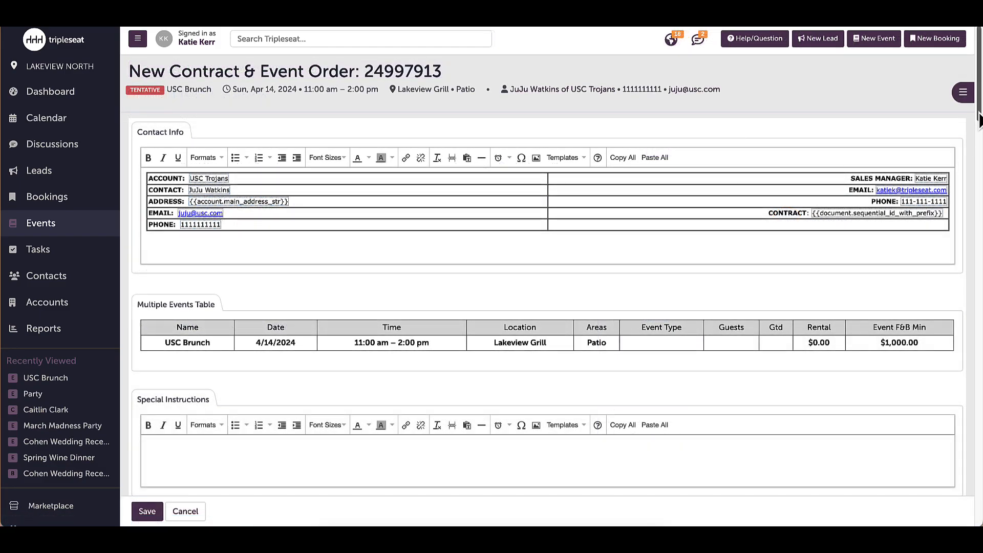
# Add Continental Breakfast Spread and Fresh Fruit Juice from the Continental Breakfast picklist to the document's Food section
pyautogui.scroll(-3, 978, 119)
pyautogui.click(172, 458)
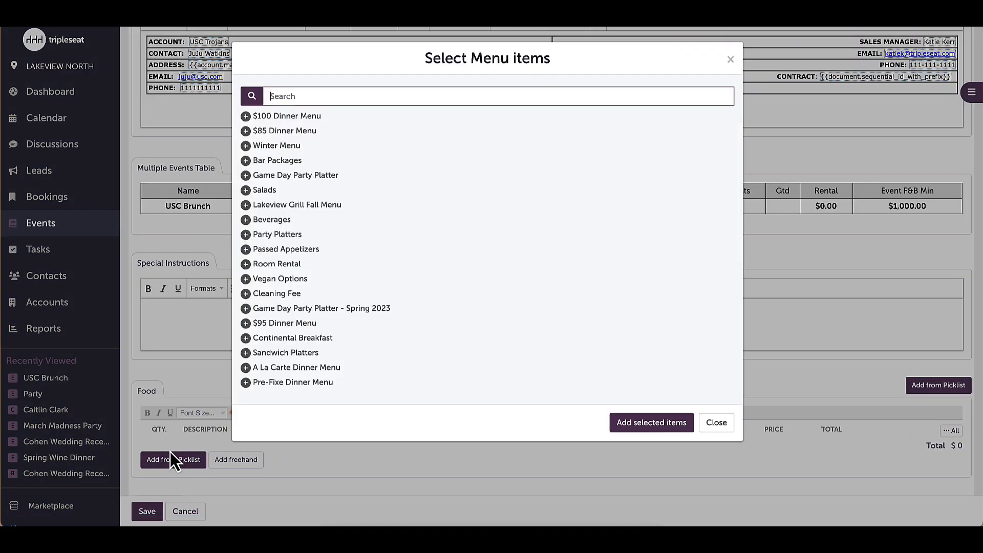
pyautogui.click(245, 338)
pyautogui.click(241, 364)
pyautogui.scroll(-3, 244, 379)
pyautogui.click(242, 402)
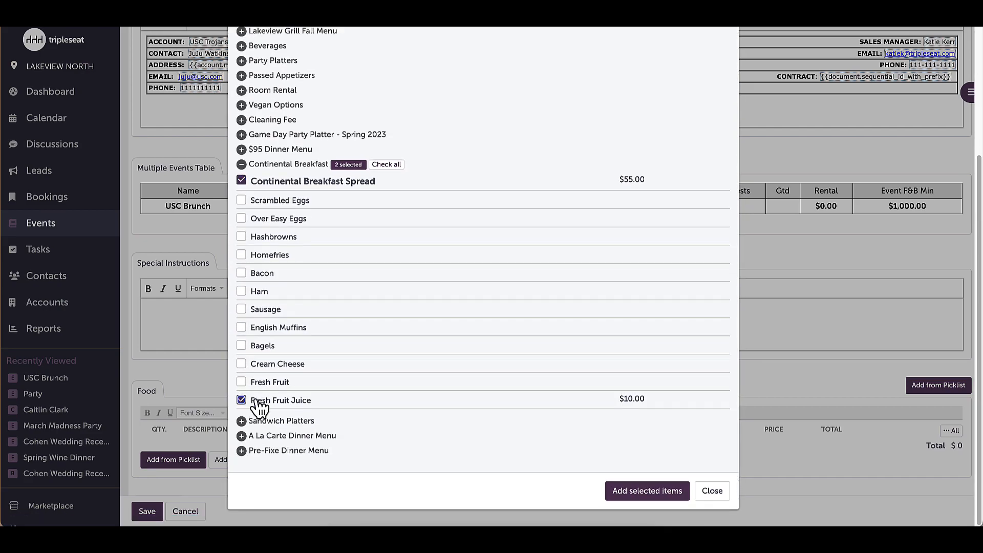
pyautogui.click(645, 492)
# Set the quantity of both Continental Breakfast Spread and Fresh Fruit Juice to 10
pyautogui.click(163, 450)
pyautogui.write('10')
pyautogui.click(168, 472)
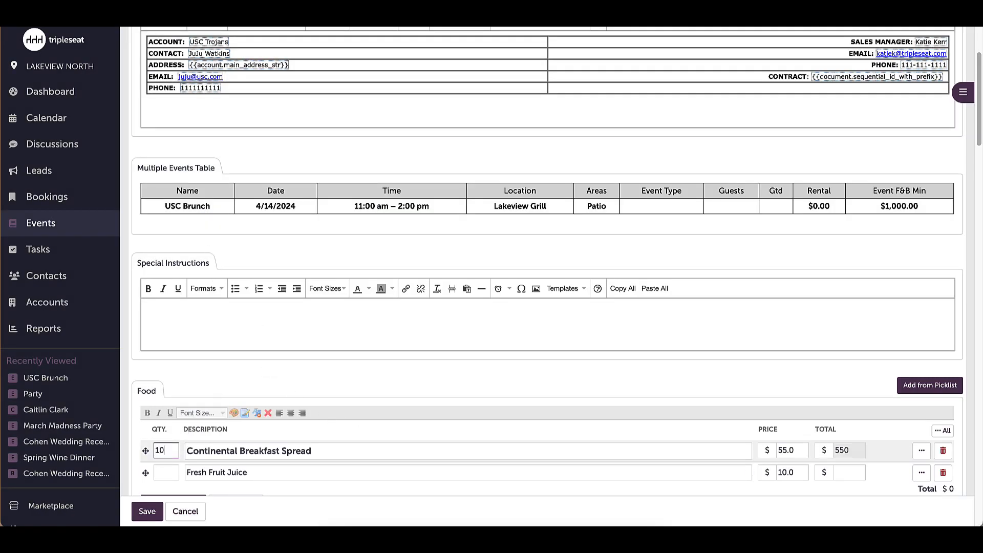
pyautogui.write('10')
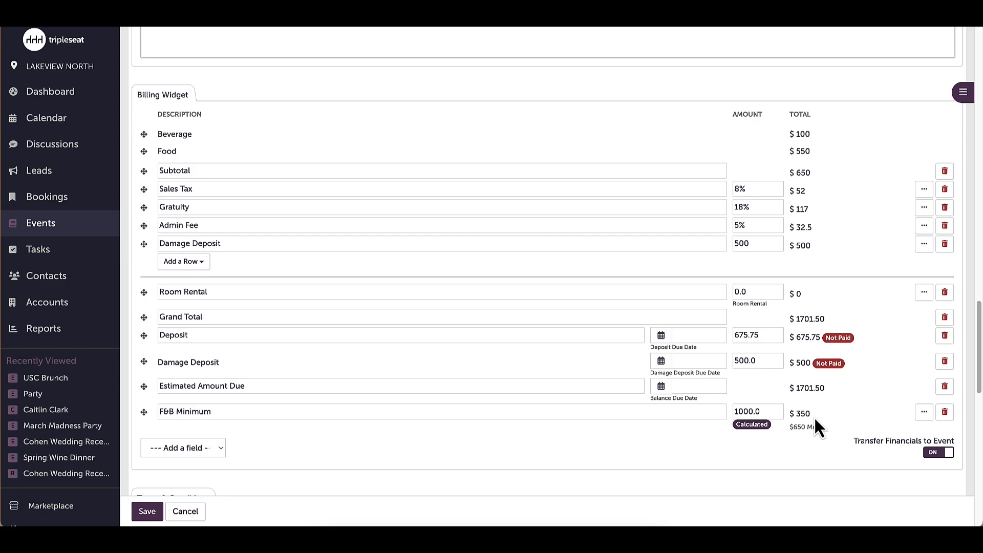
# Expand the F&B Minimum row's options in the Billing Widget and switch Exclude From All Totals on and back off
pyautogui.click(925, 415)
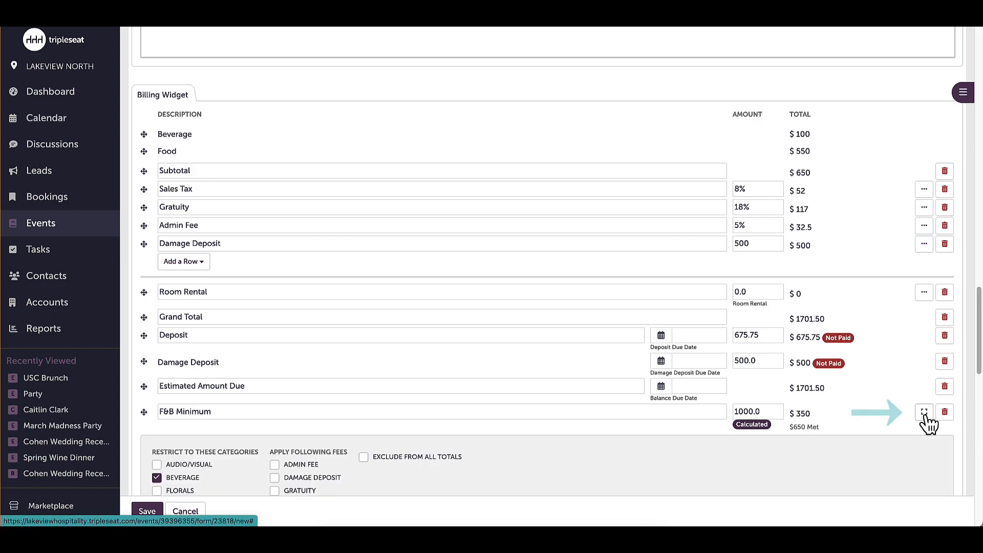
pyautogui.scroll(-1, 927, 419)
pyautogui.scroll(-1, 927, 419)
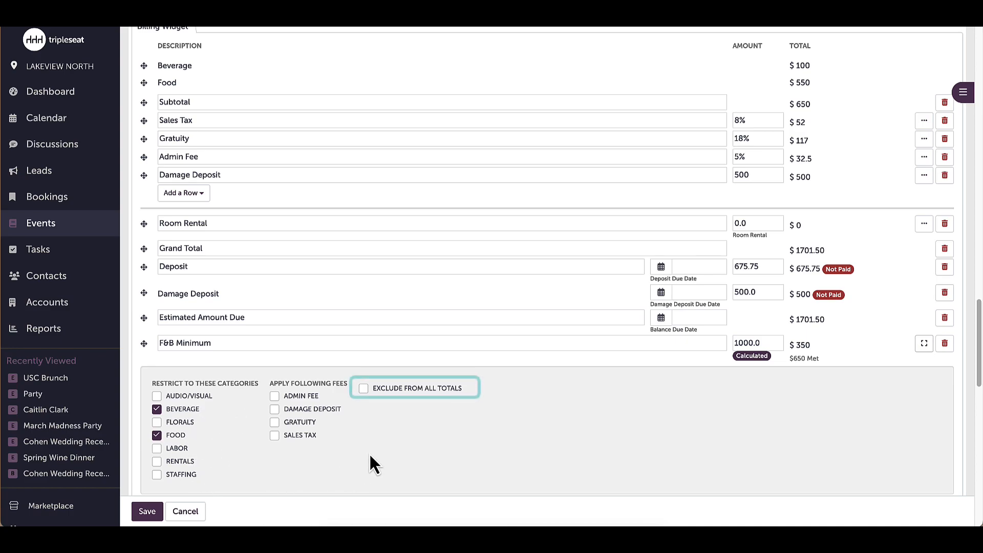
pyautogui.click(364, 389)
pyautogui.click(364, 390)
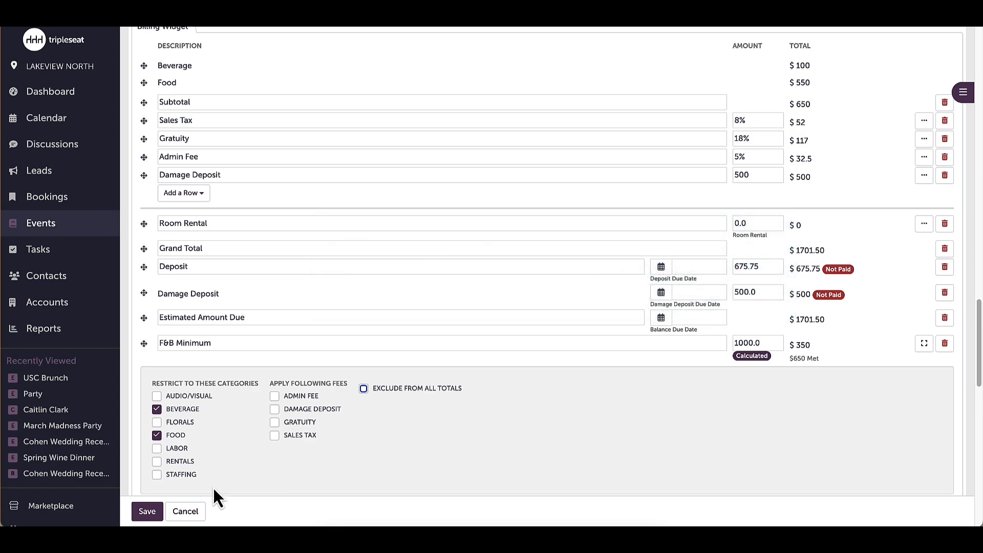
# Save the Contract & Event Order document and open its Contract to review the food items and estimated billing
pyautogui.click(149, 514)
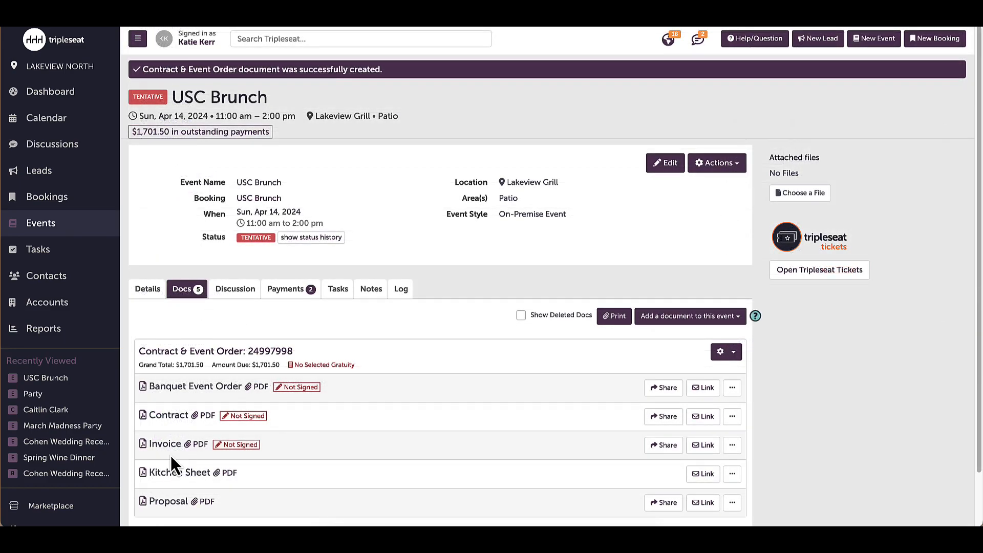
pyautogui.click(181, 418)
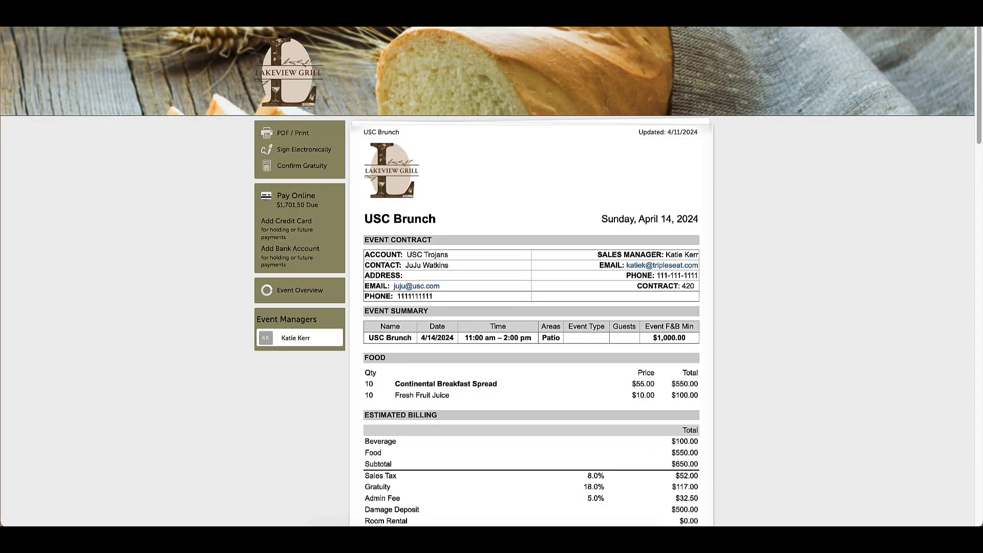
pyautogui.scroll(-3, 975, 137)
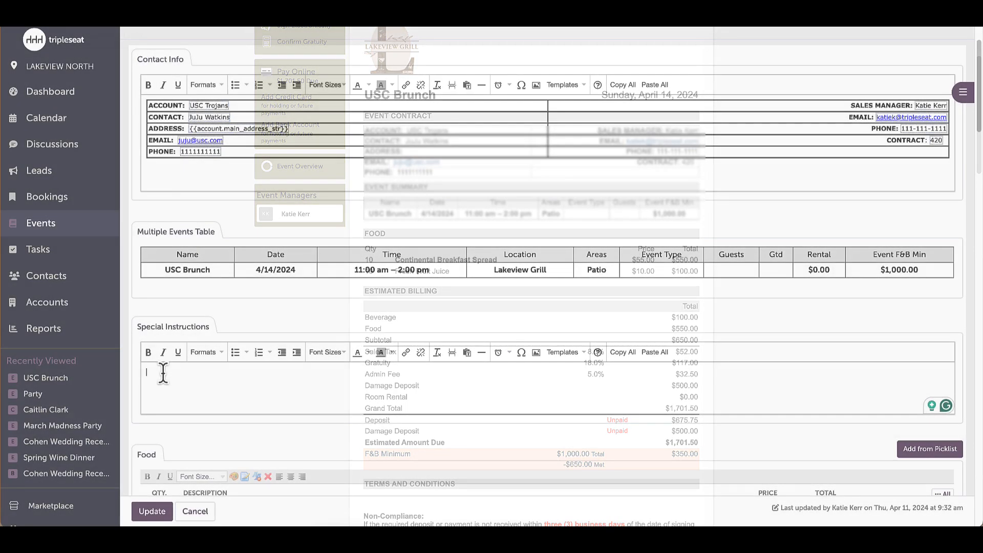
# Look through the event's financial merge fields available for the document's Special Instructions section
pyautogui.rightClick(163, 375)
pyautogui.moveTo(207, 348)
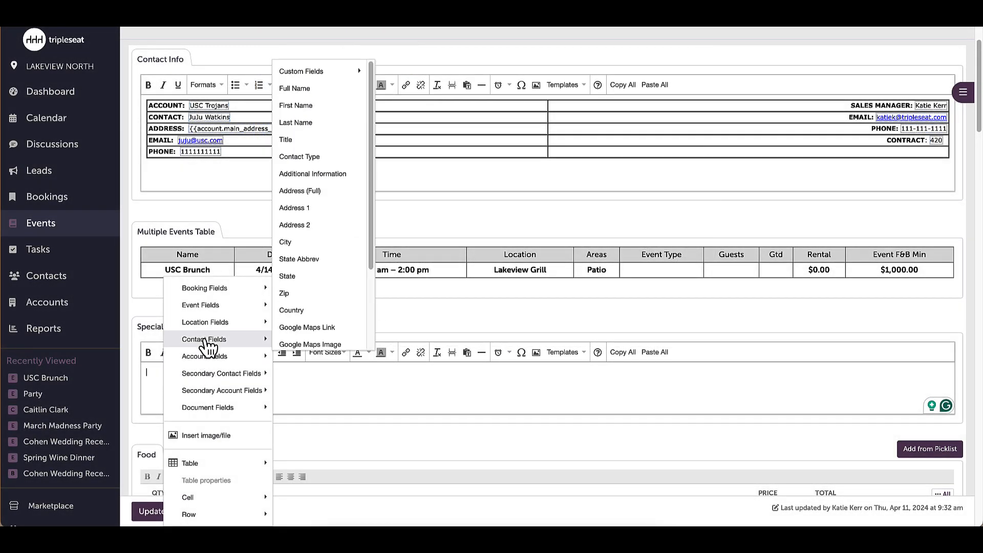
pyautogui.moveTo(212, 312)
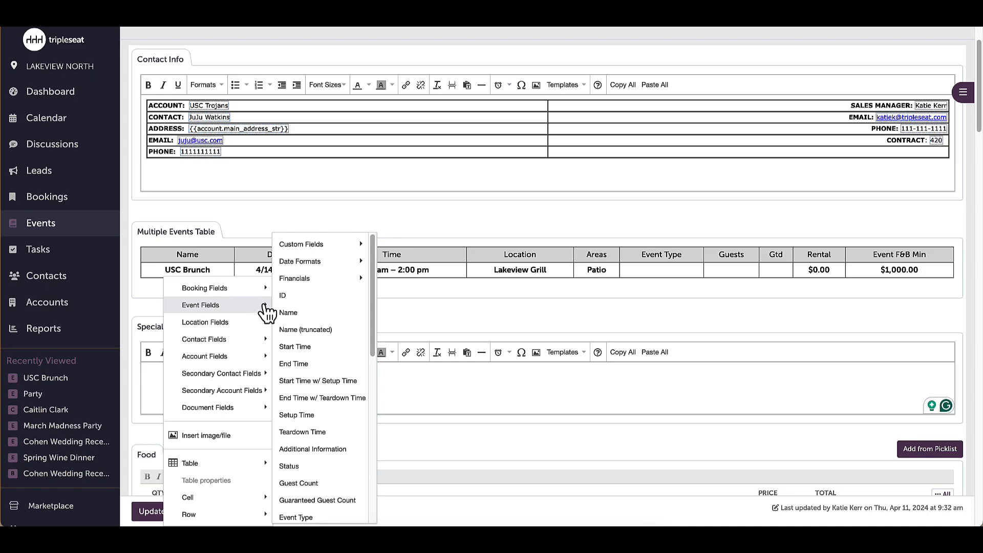
pyautogui.moveTo(313, 285)
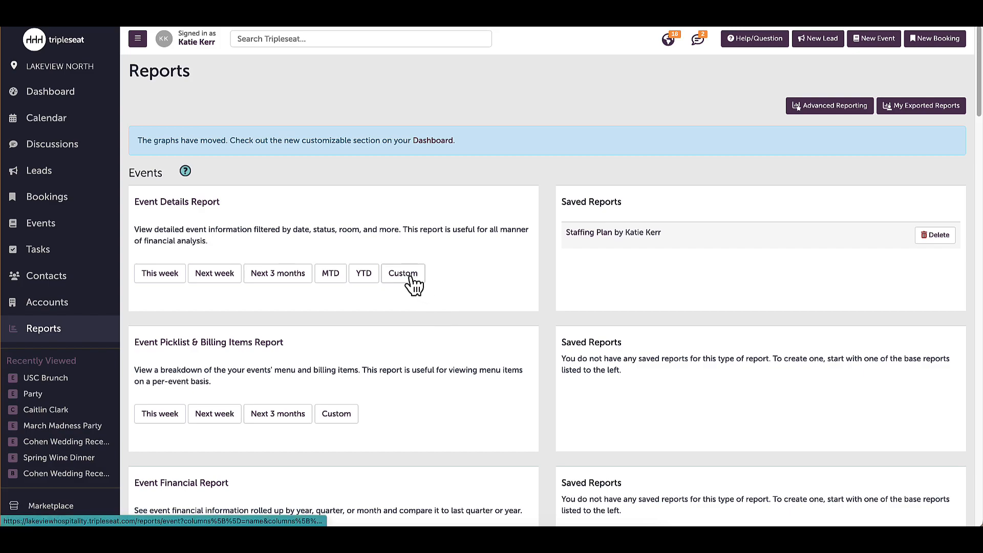
# Start a custom Event Details Report and view the financial filters in its customization options
pyautogui.click(412, 277)
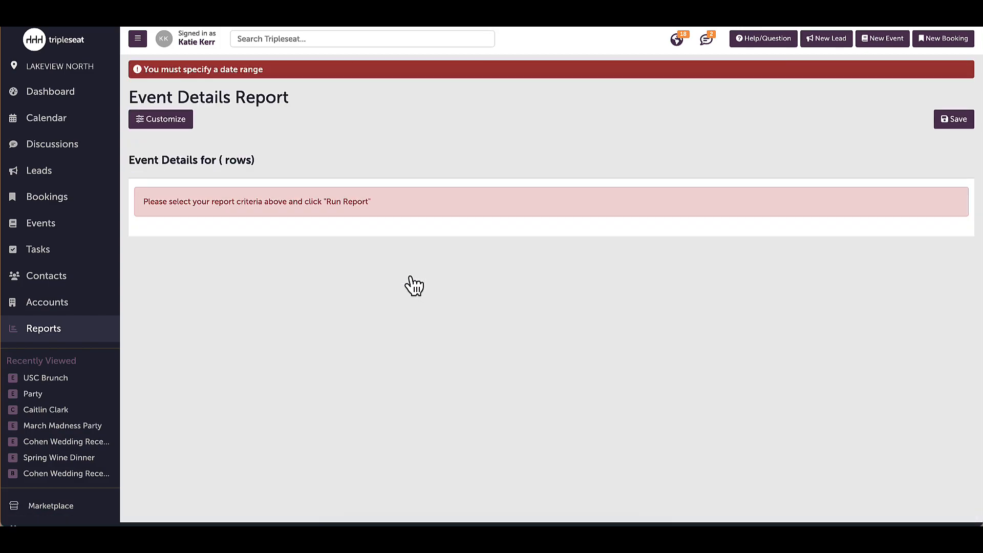
pyautogui.click(170, 121)
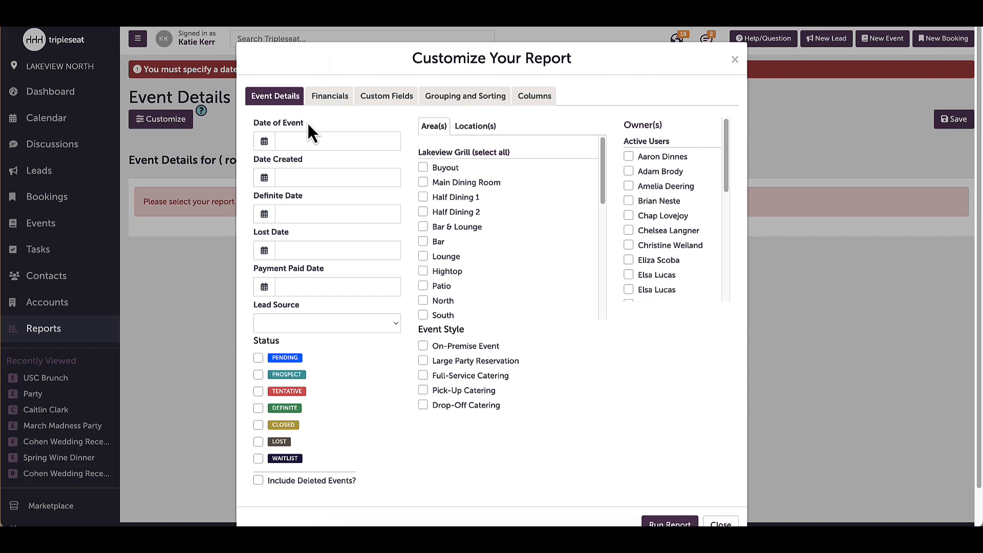
pyautogui.click(336, 100)
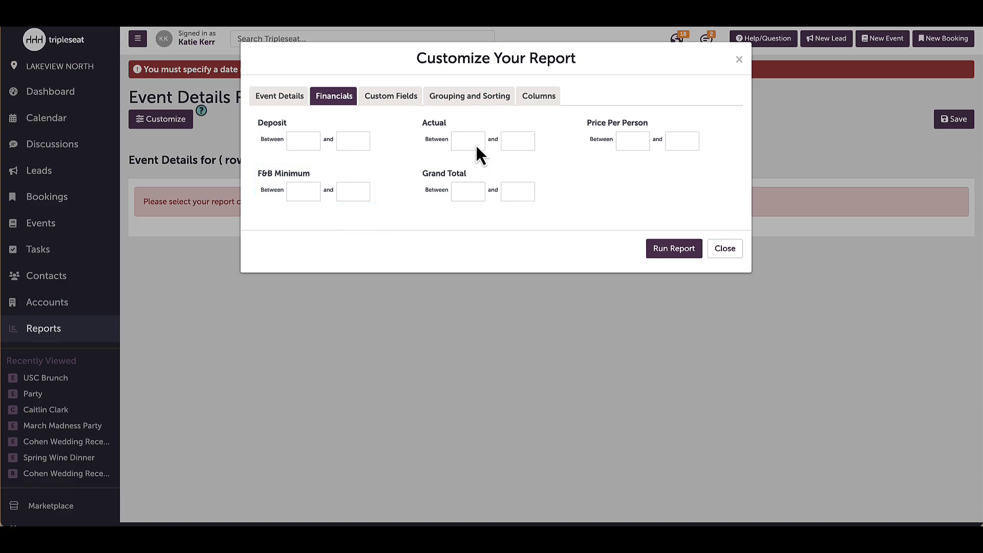
# Add the Event F&B Min and Event F&B Min Balance financial columns to the report and run it
pyautogui.click(539, 102)
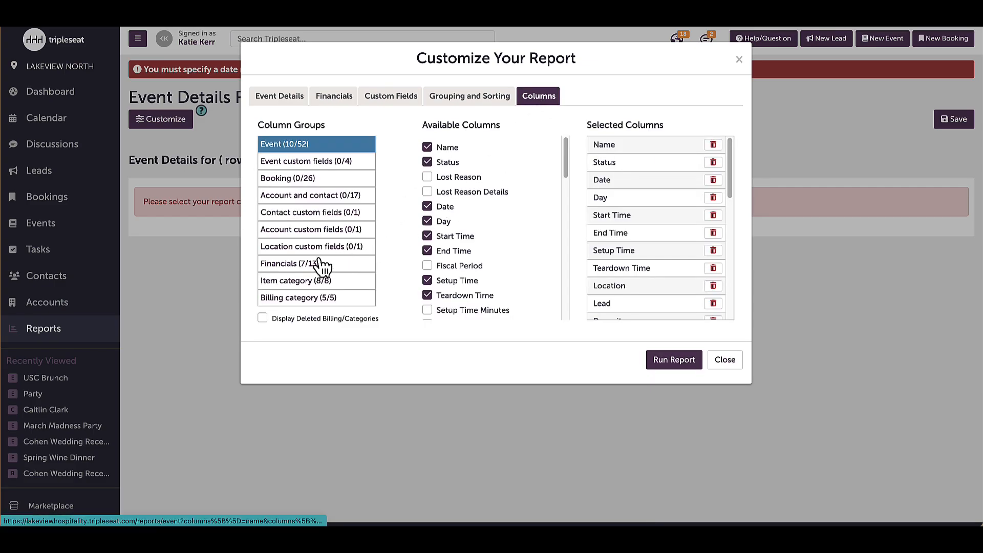
pyautogui.click(287, 266)
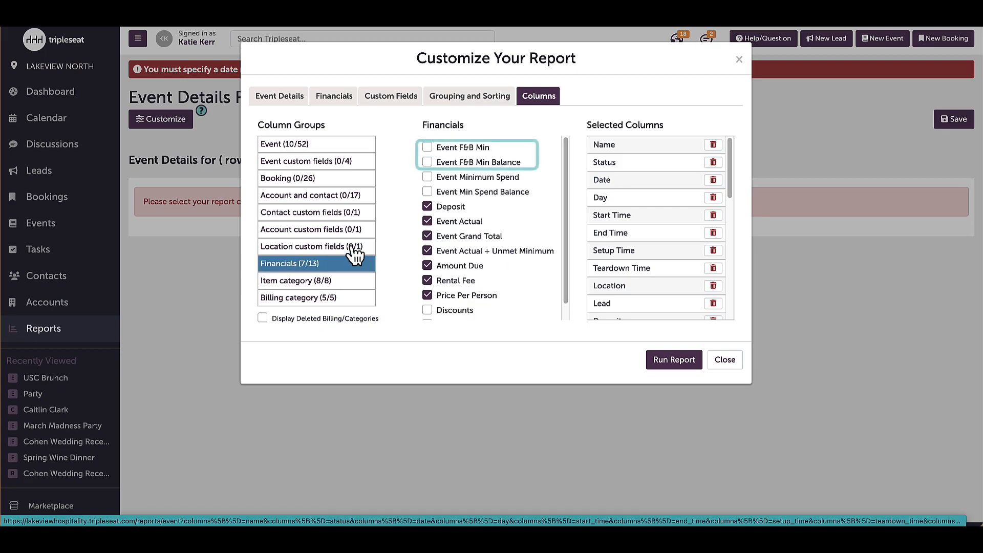
pyautogui.click(466, 162)
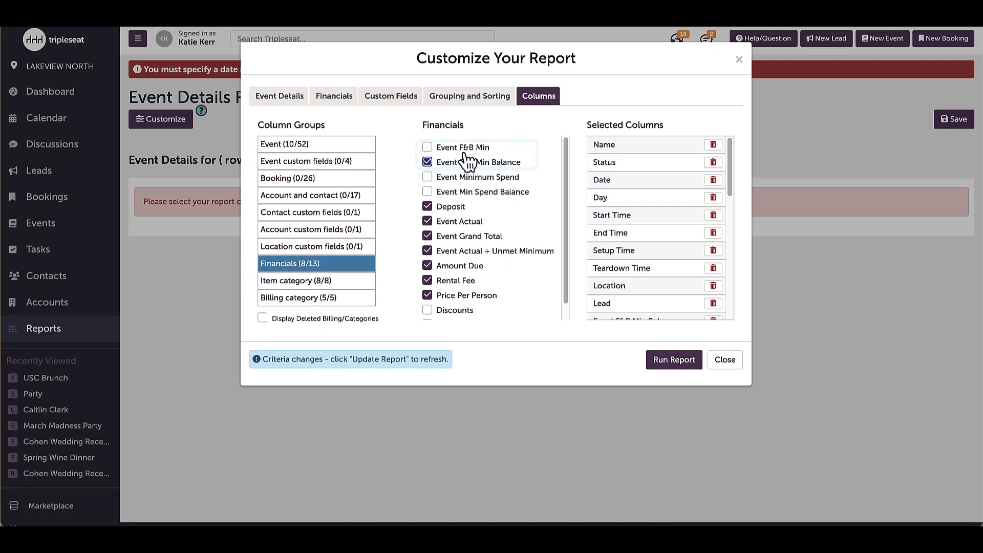
pyautogui.click(469, 149)
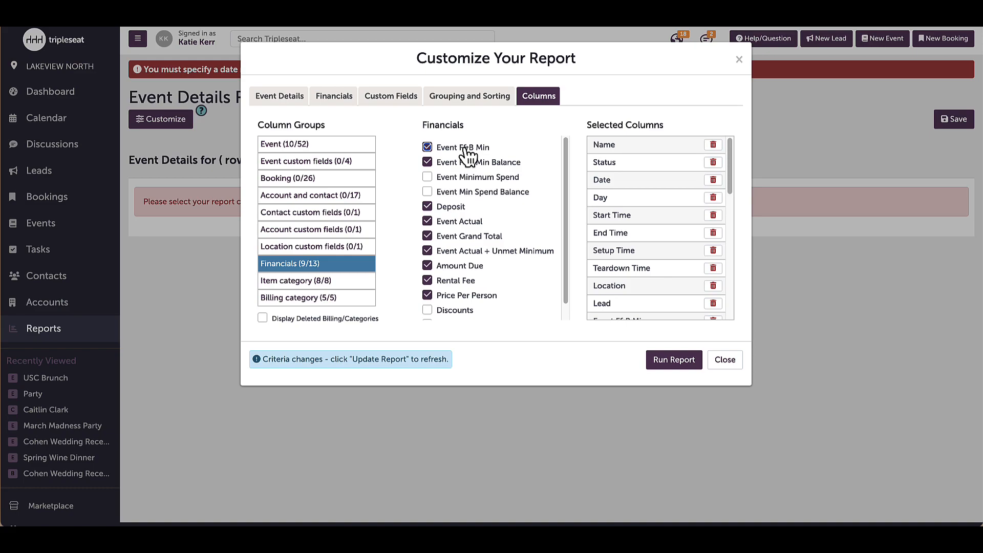
pyautogui.click(679, 361)
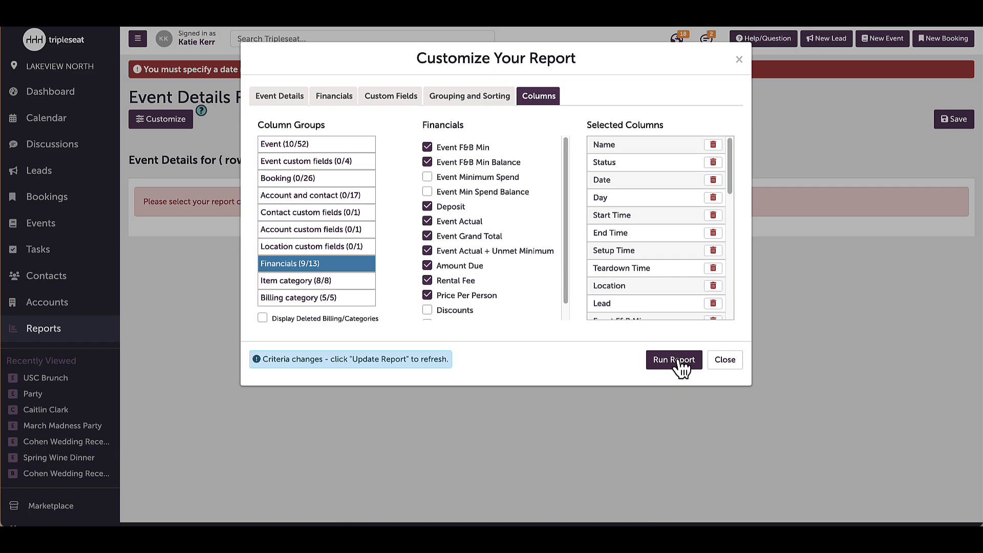